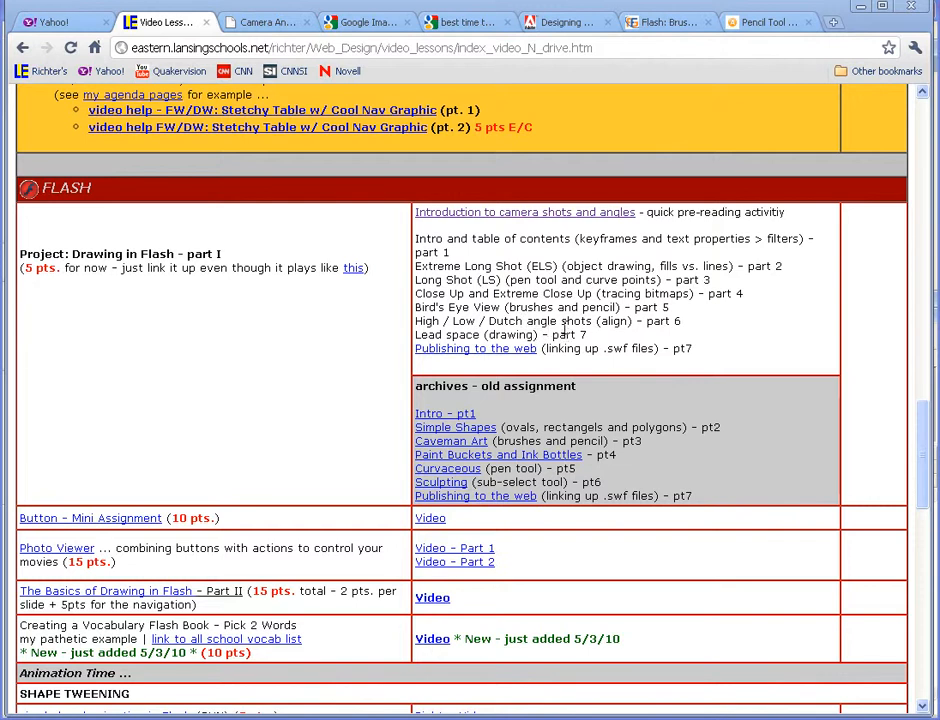
- Check the camera angles page, then insert a blank keyframe at frame 6 of Layer 1 in Macromedia Flash
left_click(266, 25)
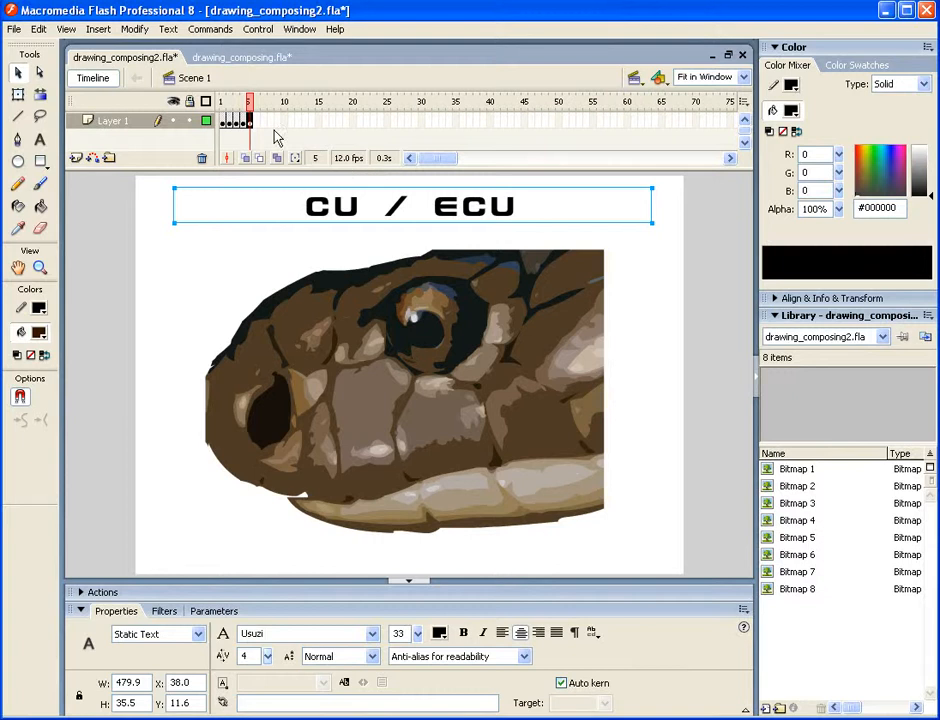
left_click(256, 121)
right_click(256, 122)
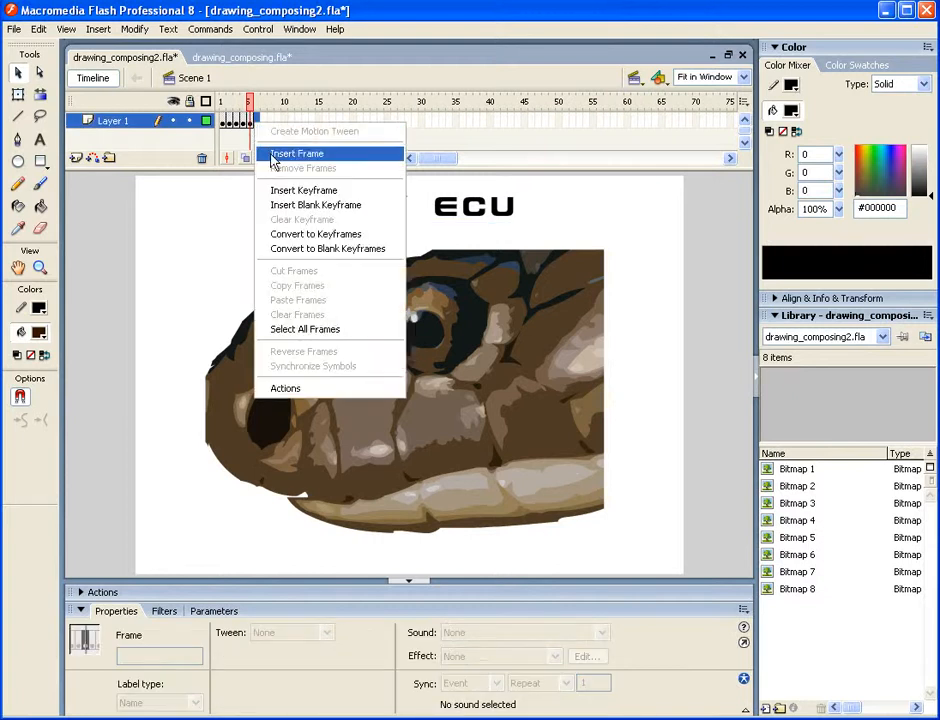
left_click(281, 204)
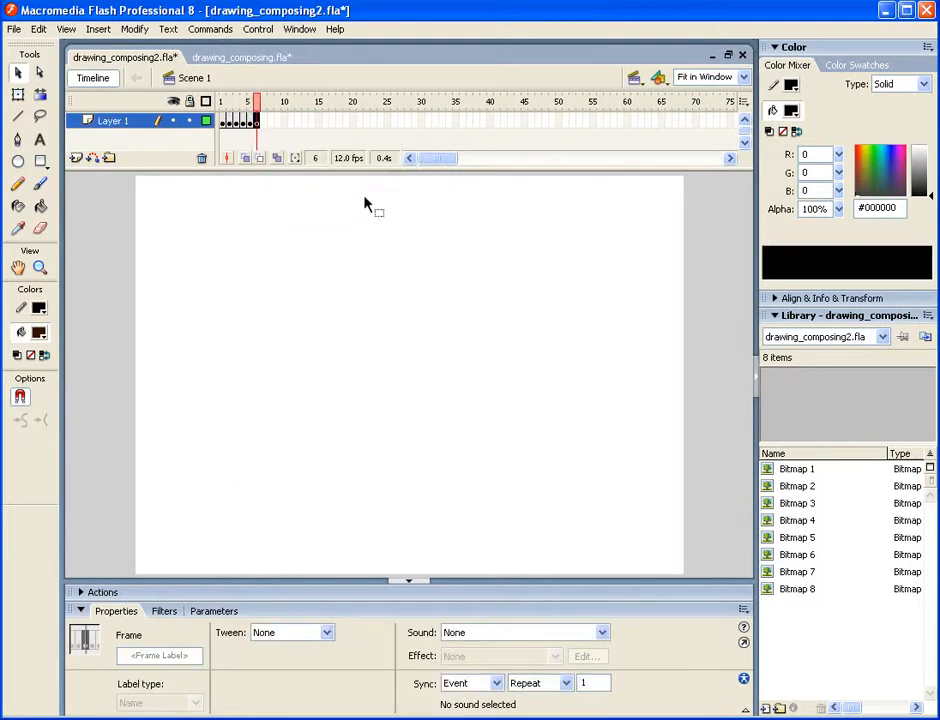
- Place a copy of the title text reading BIRDS EYE at the top centre of the new frame
left_click(365, 205)
key("ctrl+shift+v")
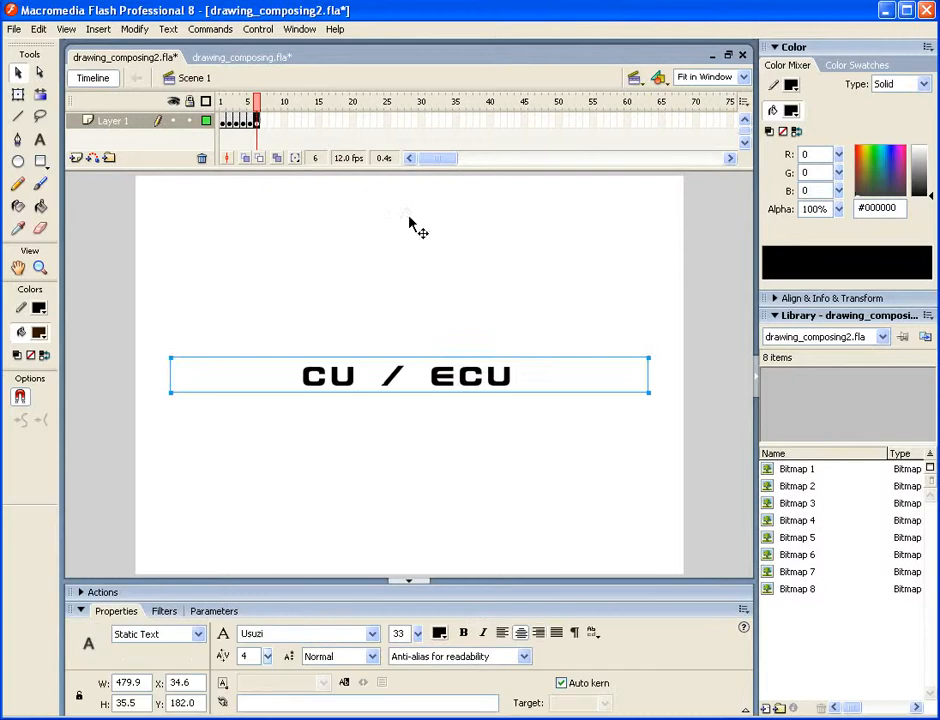
double_click(513, 380)
left_click_drag(516, 375, 294, 370)
type("B")
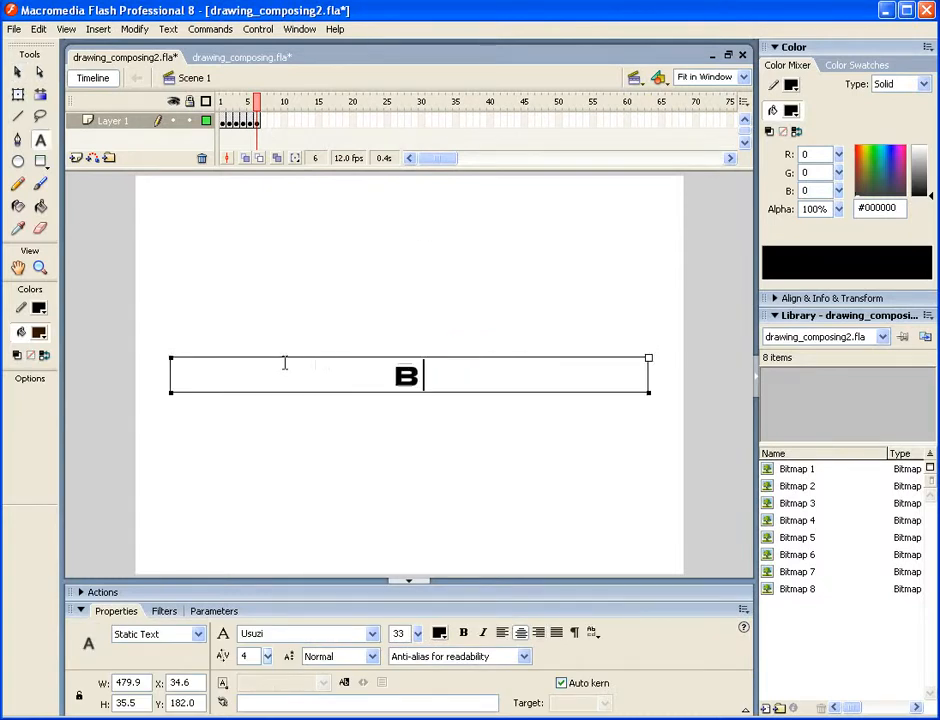
type("IRDS EY")
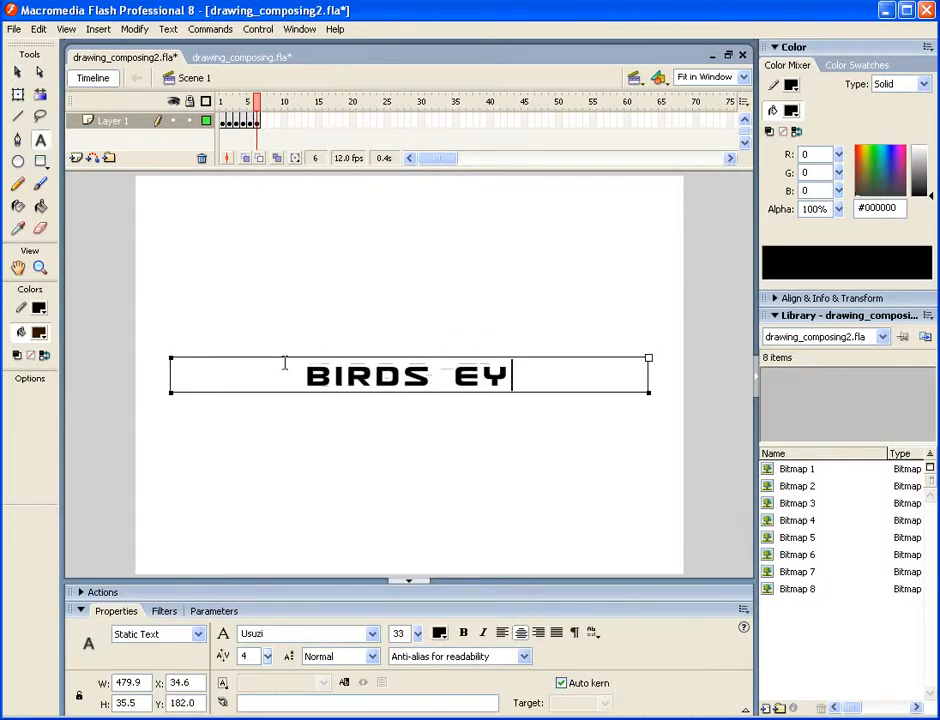
type("E")
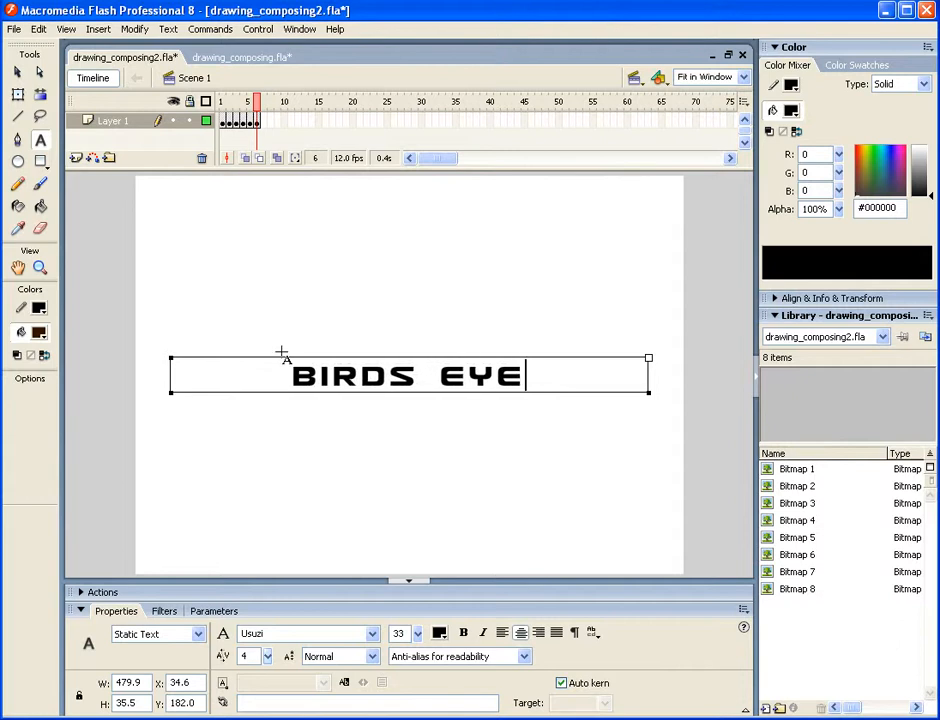
left_click(17, 72)
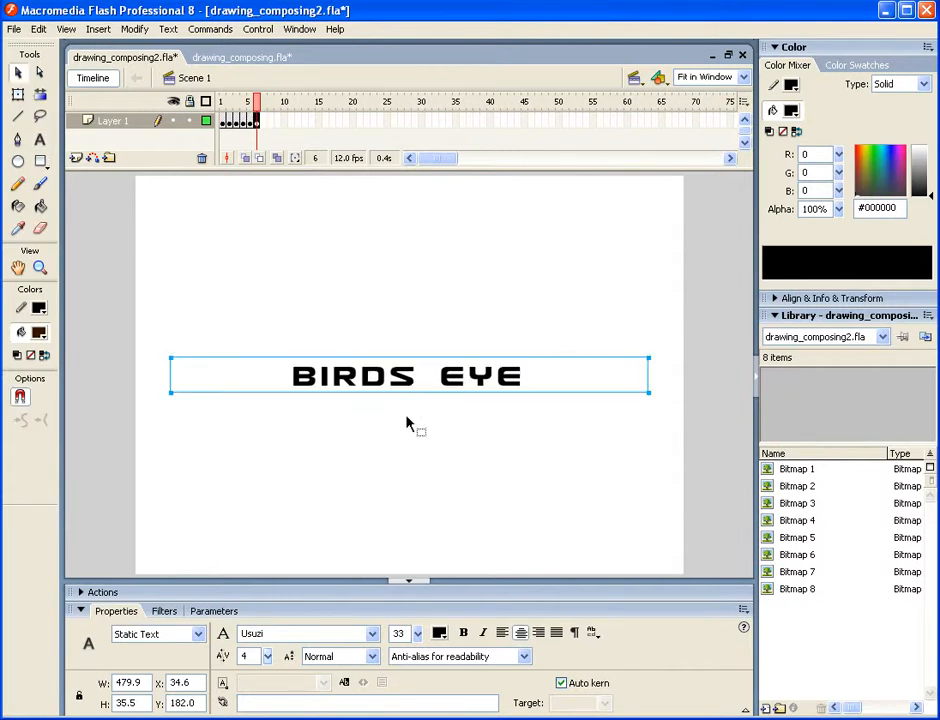
left_click_drag(412, 392, 424, 216)
- Copy the overhead umbrellas photo from the Google Images page in the browser and paste it onto the Flash stage
key("alt+Tab")
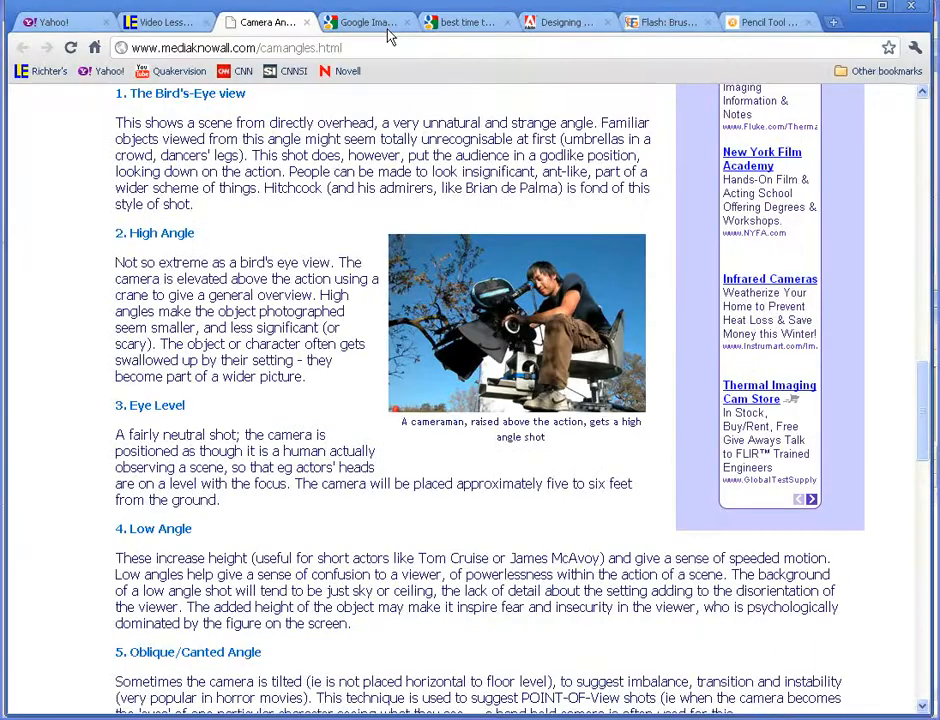
left_click(380, 24)
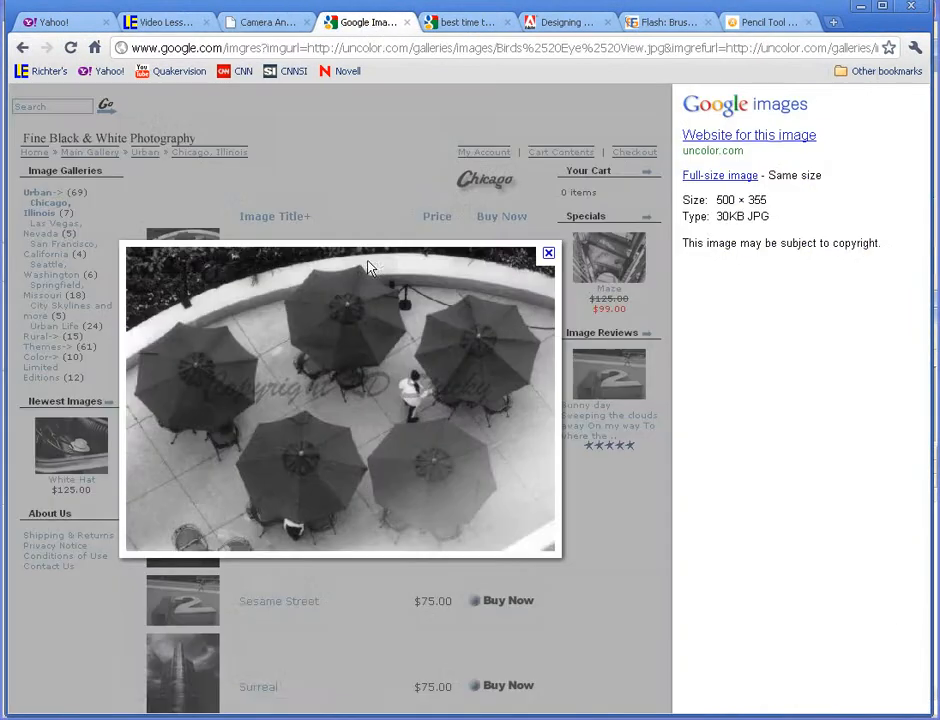
right_click(321, 352)
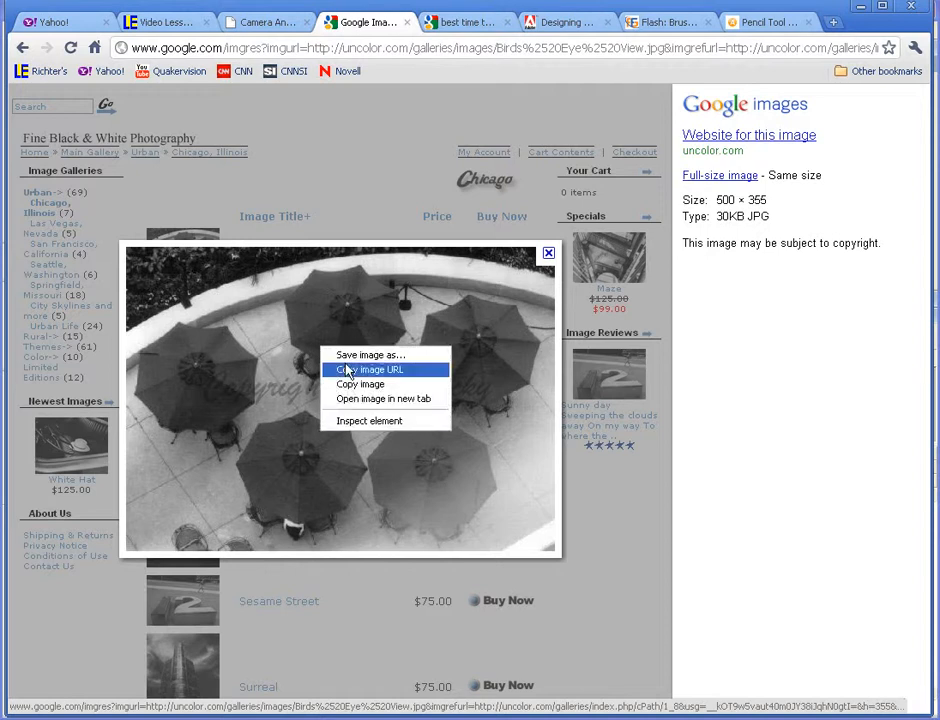
left_click(346, 386)
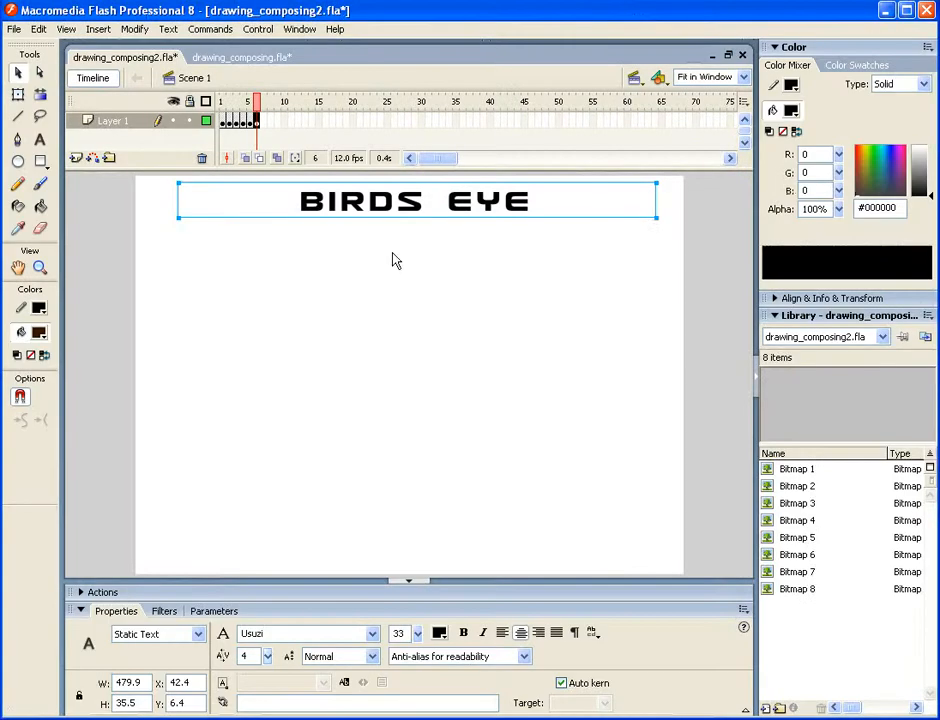
right_click(394, 257)
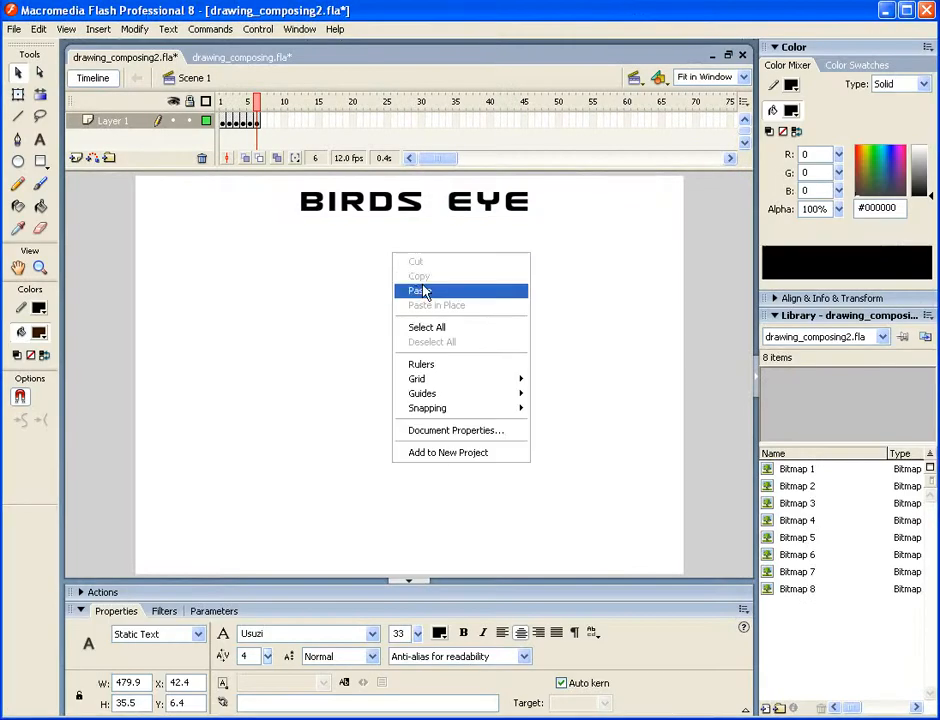
left_click(426, 307)
- Scale the umbrellas photo to about 295 × 210 px and move it to the upper right of the stage
left_click(18, 94)
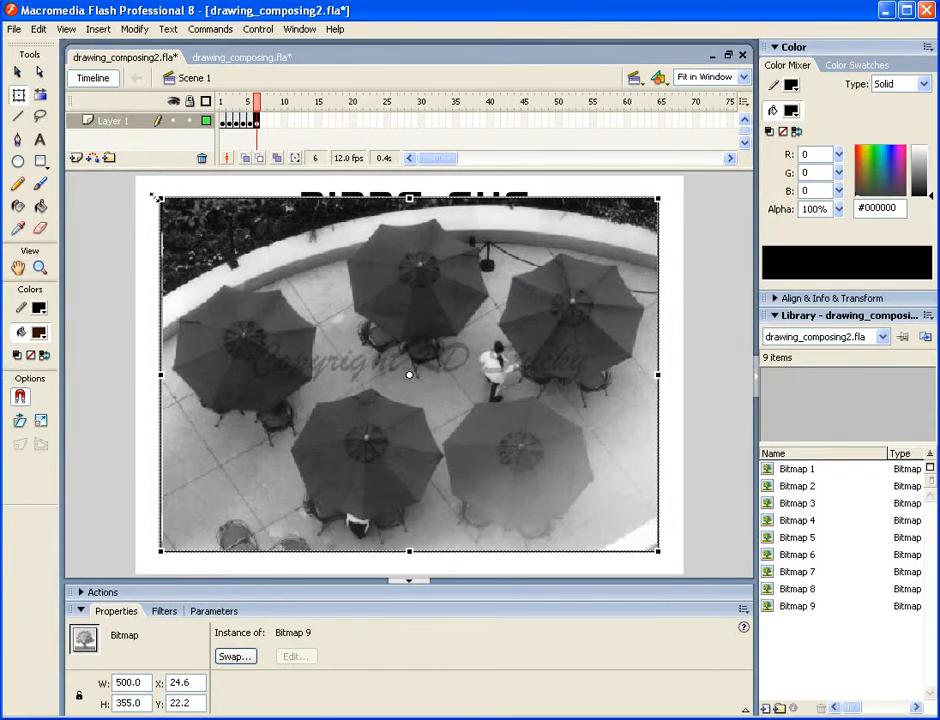
left_click_drag(157, 199, 281, 284)
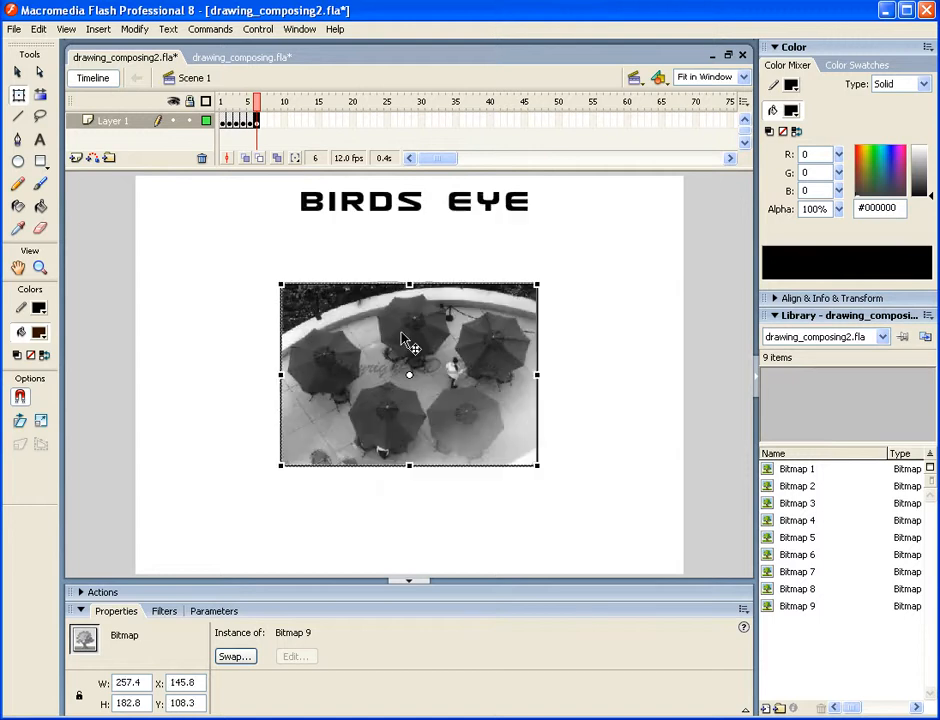
left_click(17, 72)
left_click_drag(395, 354, 530, 273)
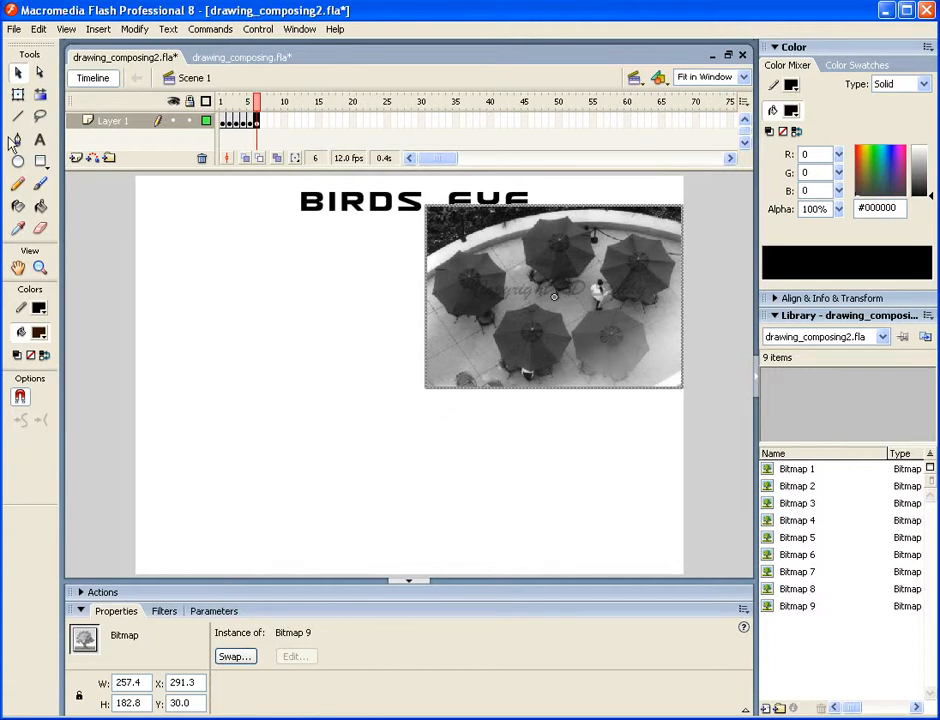
left_click(19, 95)
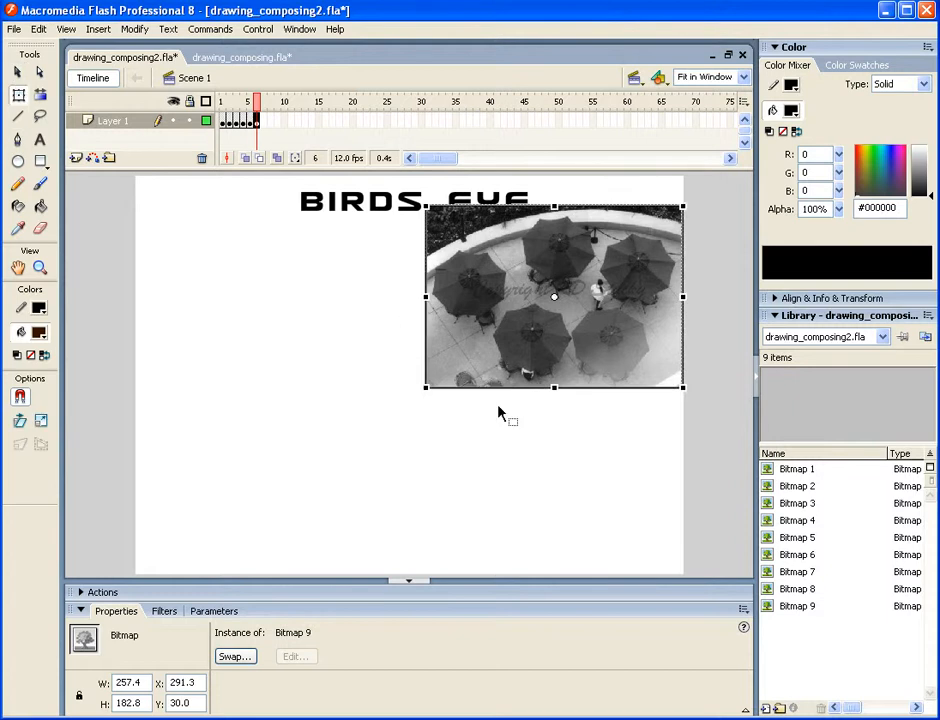
left_click_drag(426, 388, 407, 401)
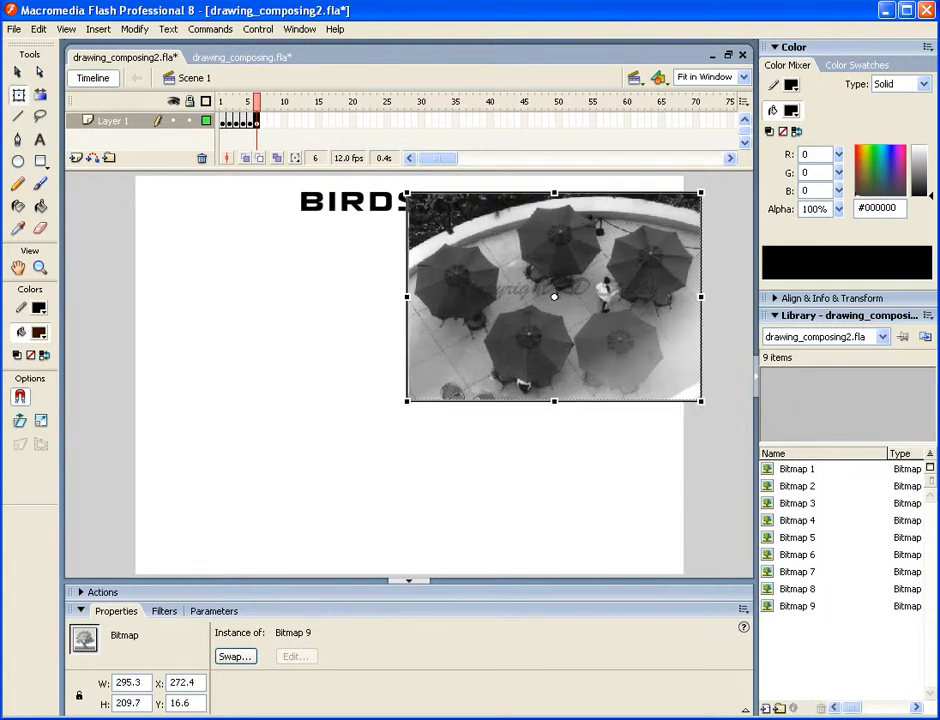
- Configure the Pencil tool with object drawing off and the Smooth mode
left_click(19, 186)
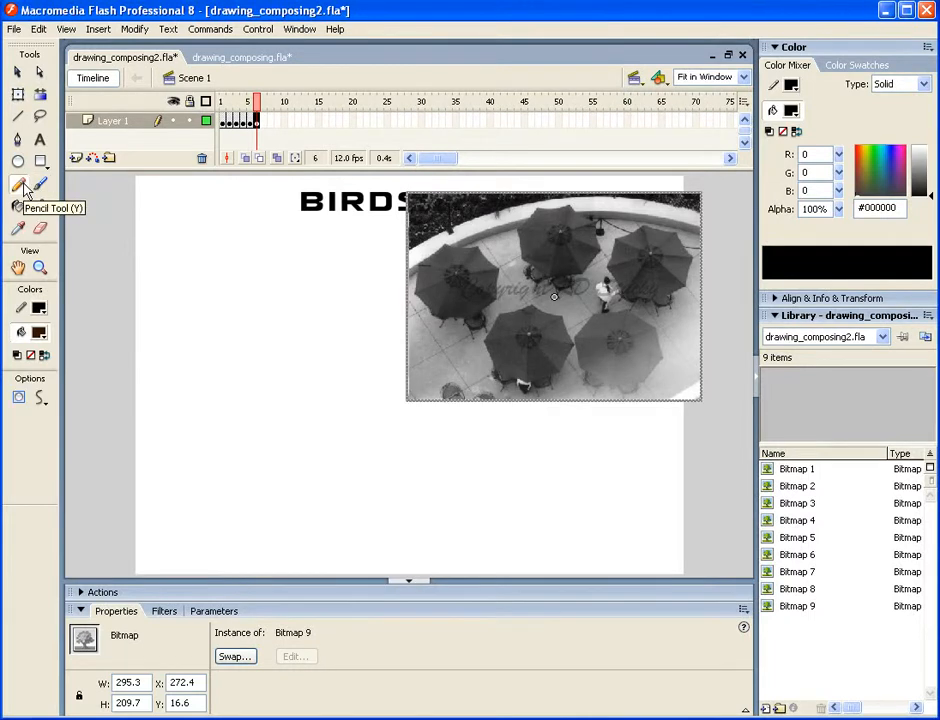
left_click(19, 398)
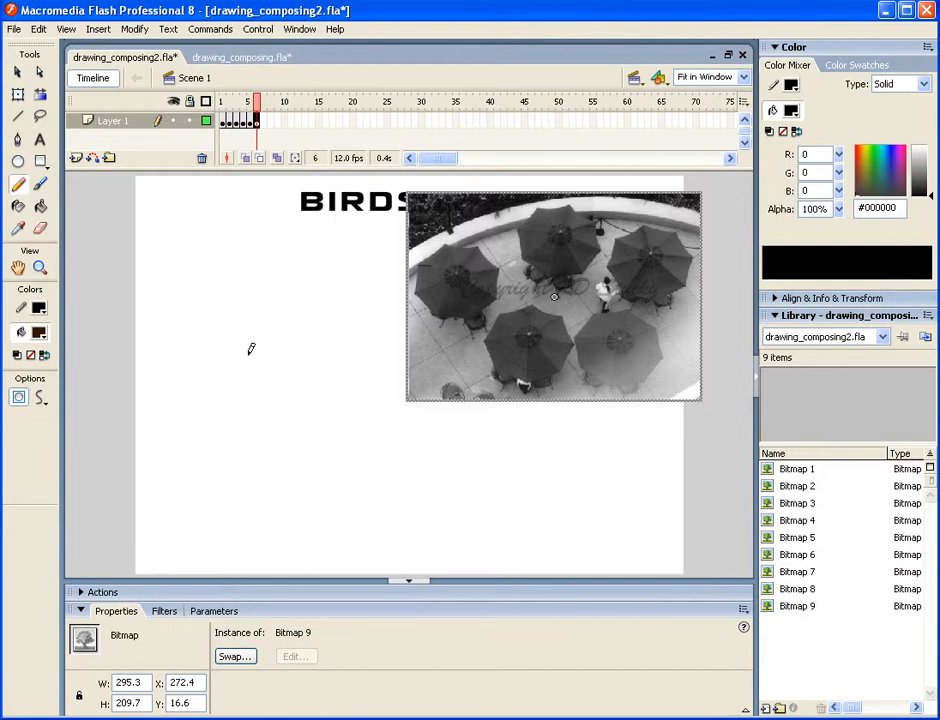
left_click(20, 398)
left_click(40, 402)
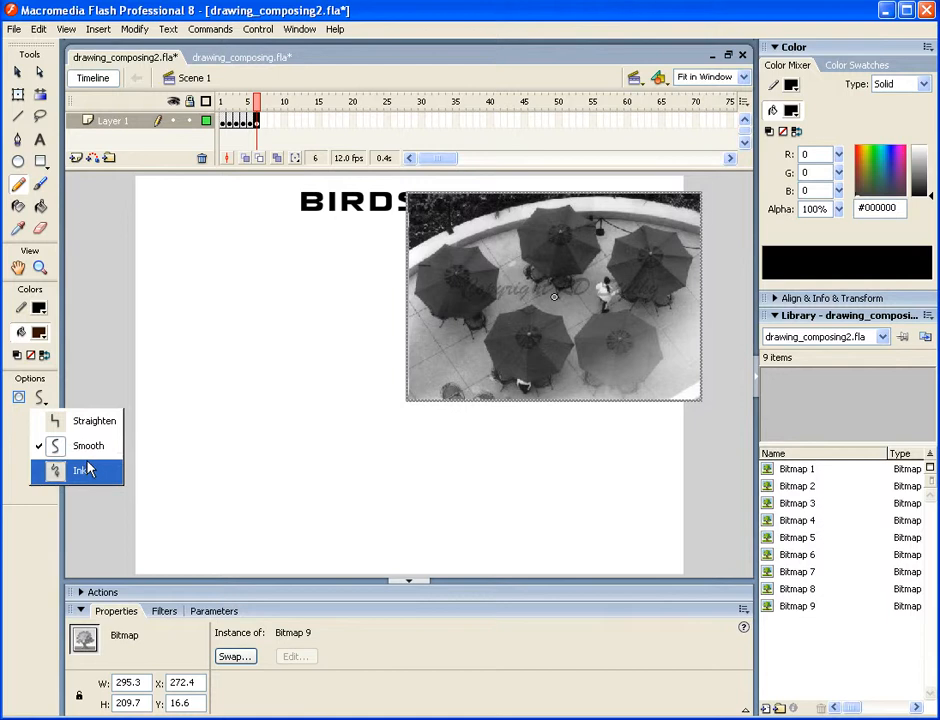
left_click(62, 448)
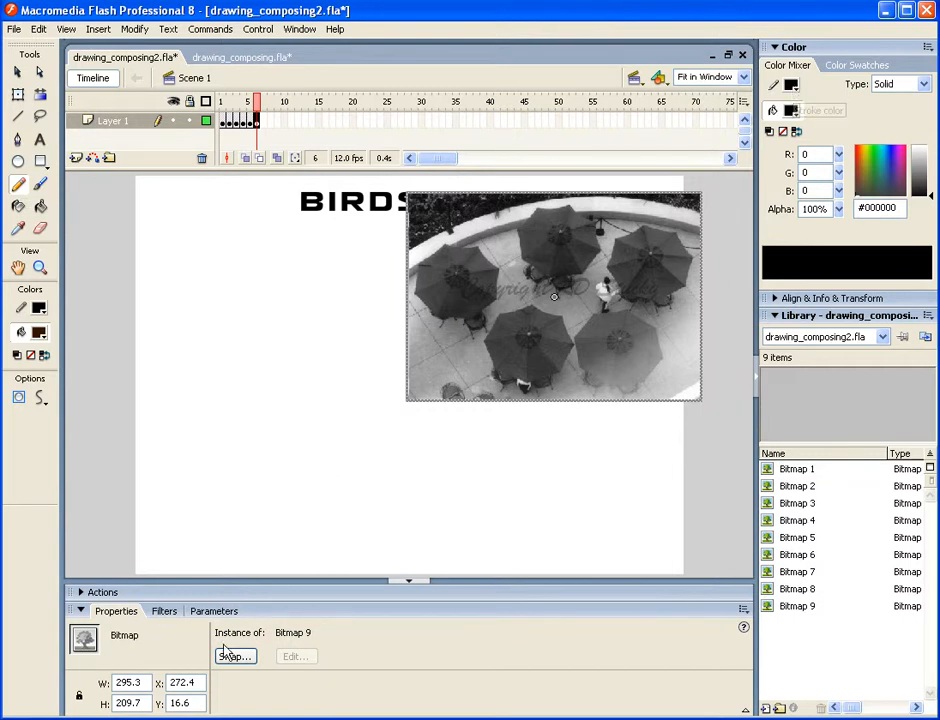
- Draw a nearly horizontal black pencil stroke across the empty area left of the photo
left_click(38, 312)
left_click(38, 312)
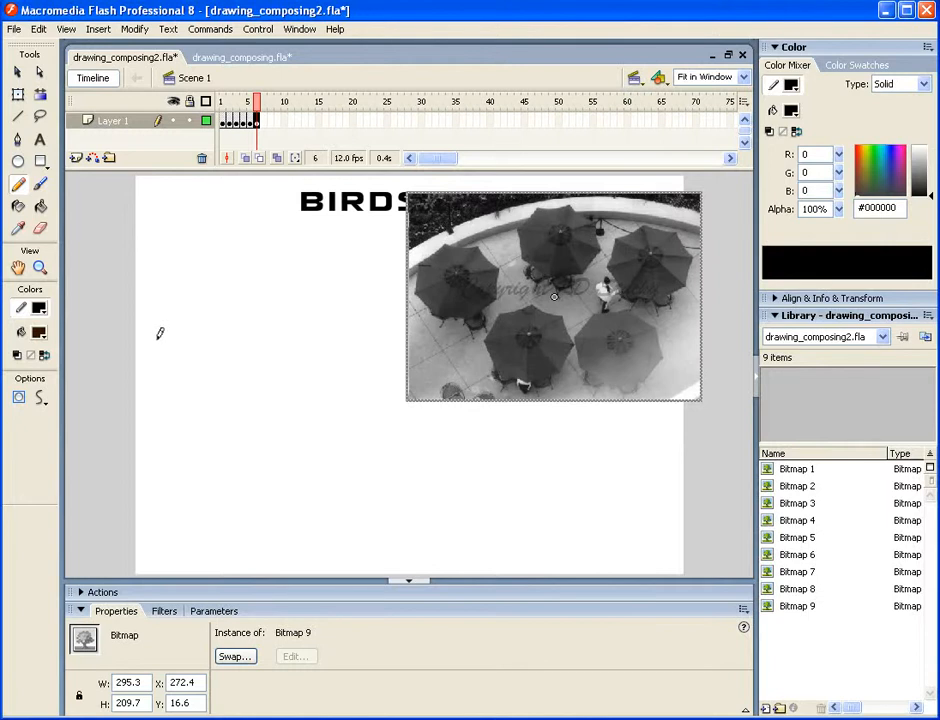
mouse_move(157, 340)
left_mouse_down()
mouse_move(276, 347)
mouse_move(290, 394)
mouse_move(333, 366)
left_mouse_up()
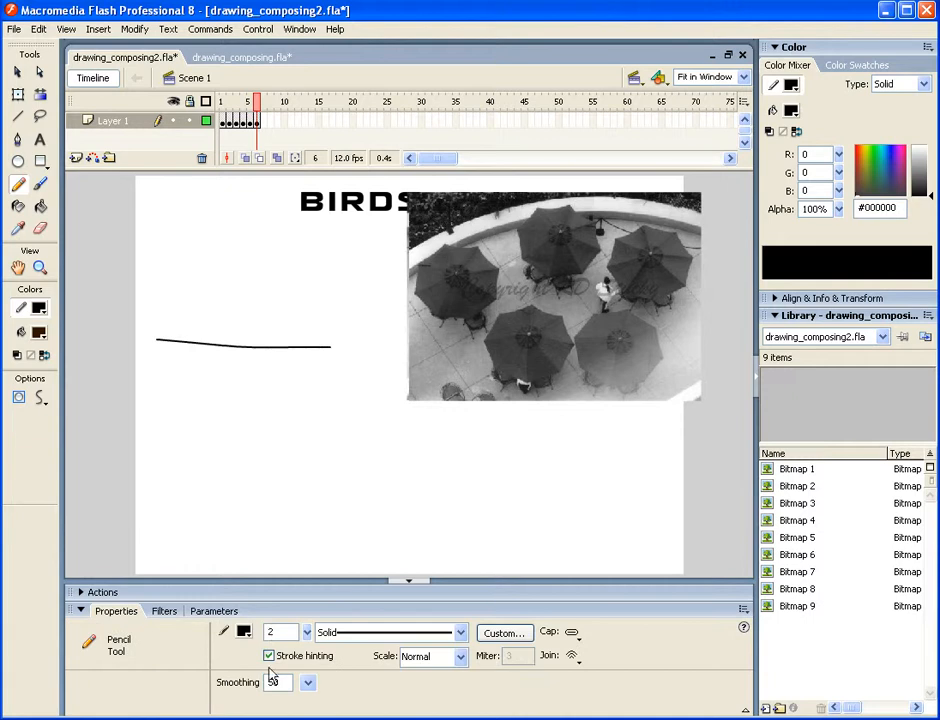
- Display the pencil stroke's anchor points and draw a straight, slightly descending line above it with the Line tool
left_click(17, 73)
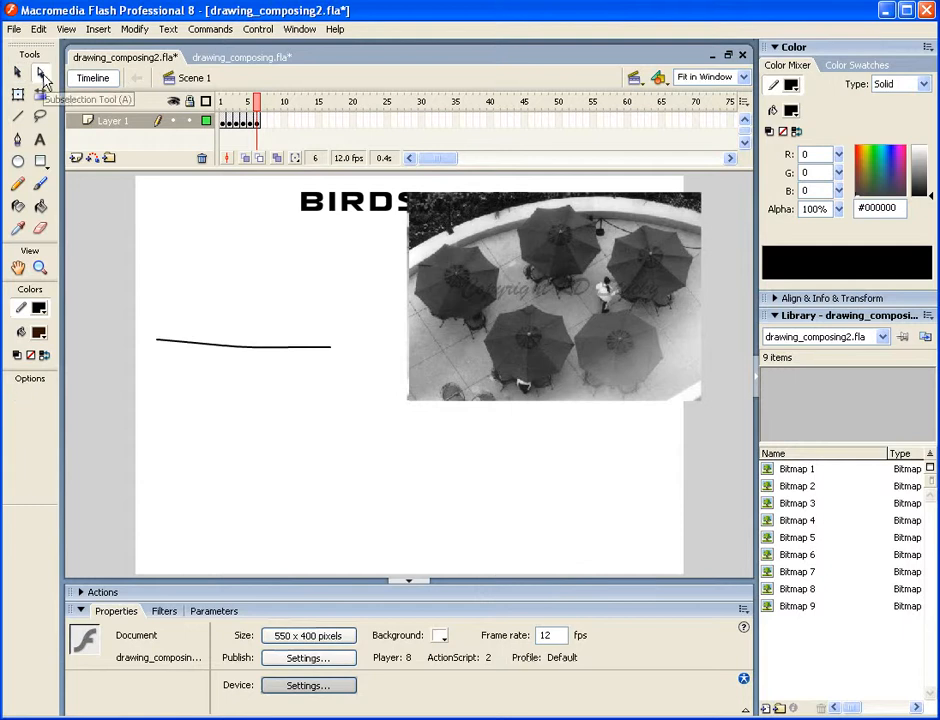
left_click(218, 346)
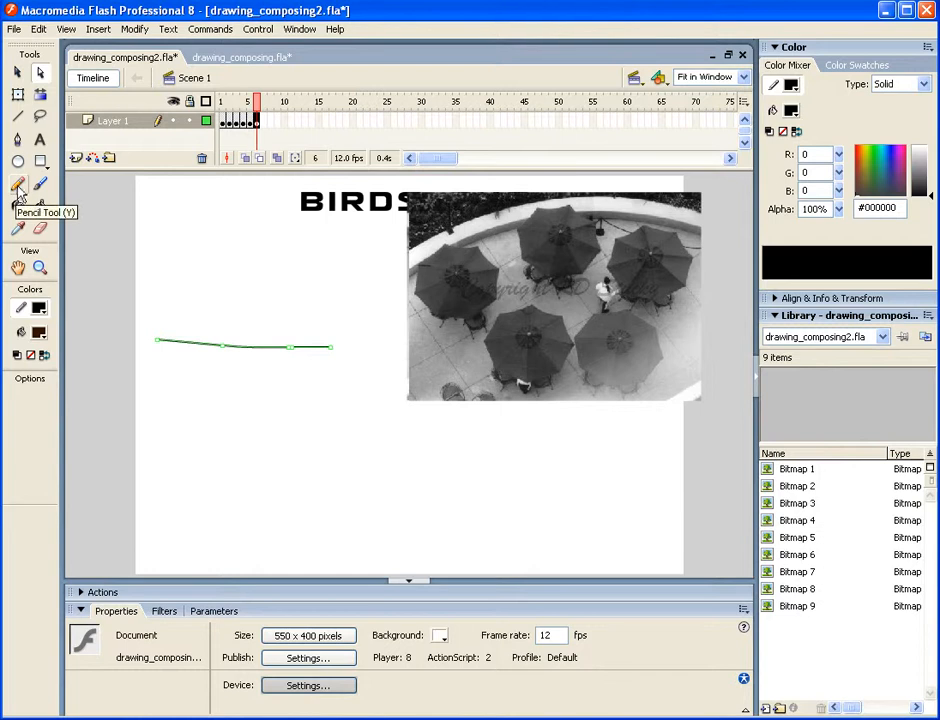
left_click(18, 117)
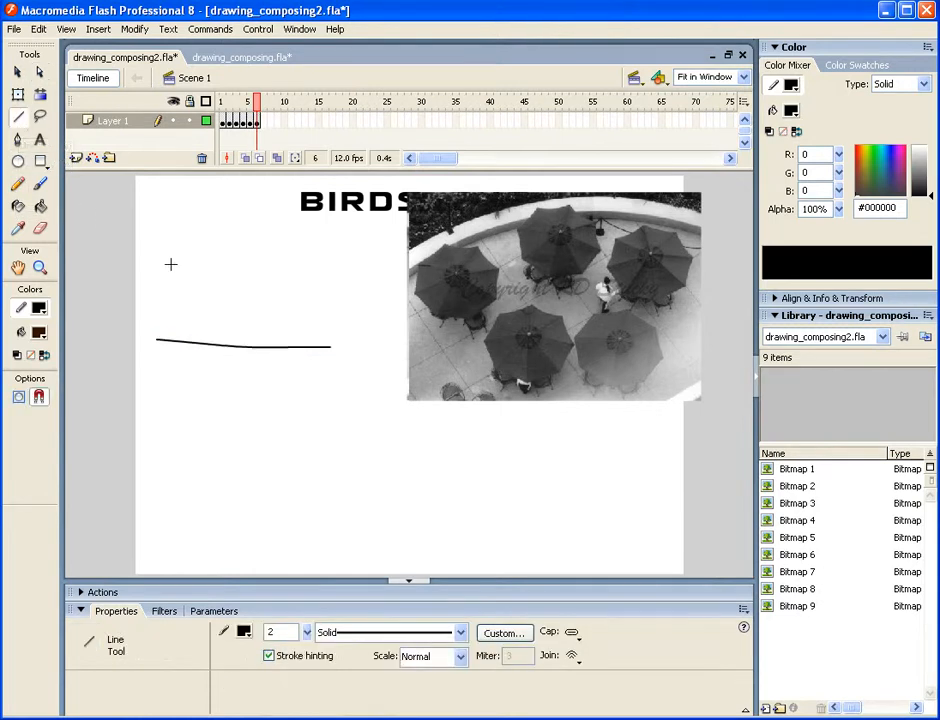
left_click_drag(153, 287, 308, 316)
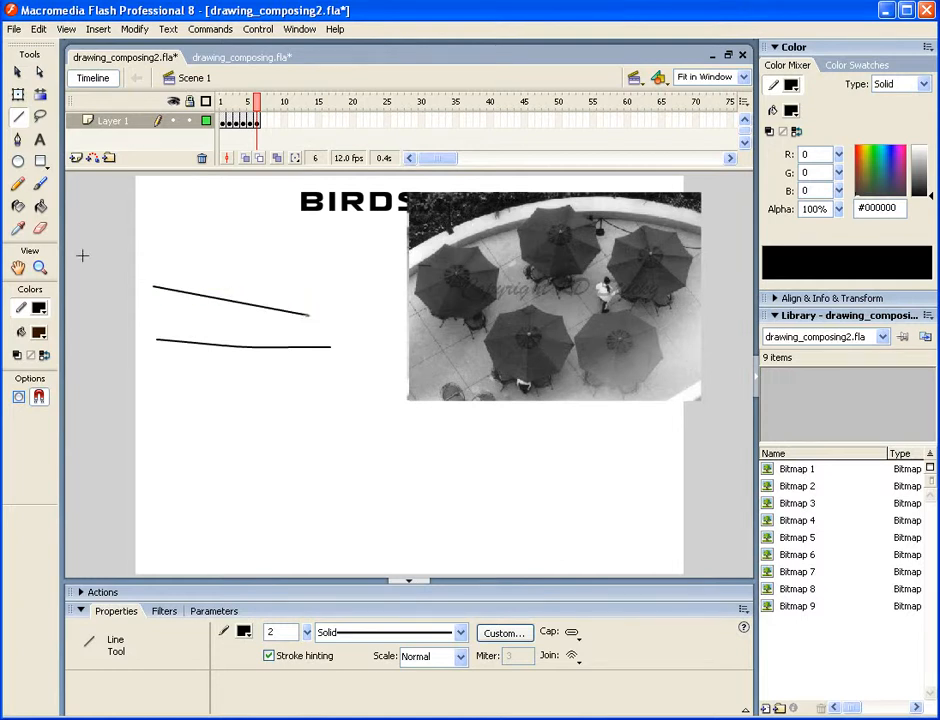
- Reshape the straight line with the Subselection tool by moving its right endpoint up and to the left
left_click(40, 72)
left_click(183, 296)
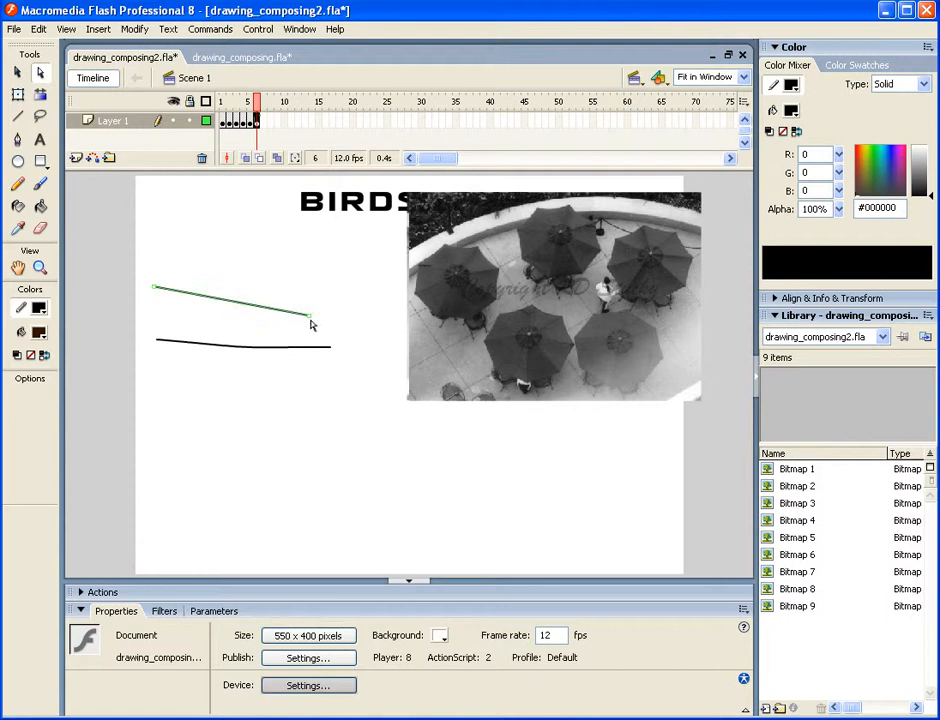
left_click_drag(306, 315, 233, 248)
- Reshape the pencil stroke by moving its right endpoint down and pulling its second anchor point down into a curve
left_click(333, 350)
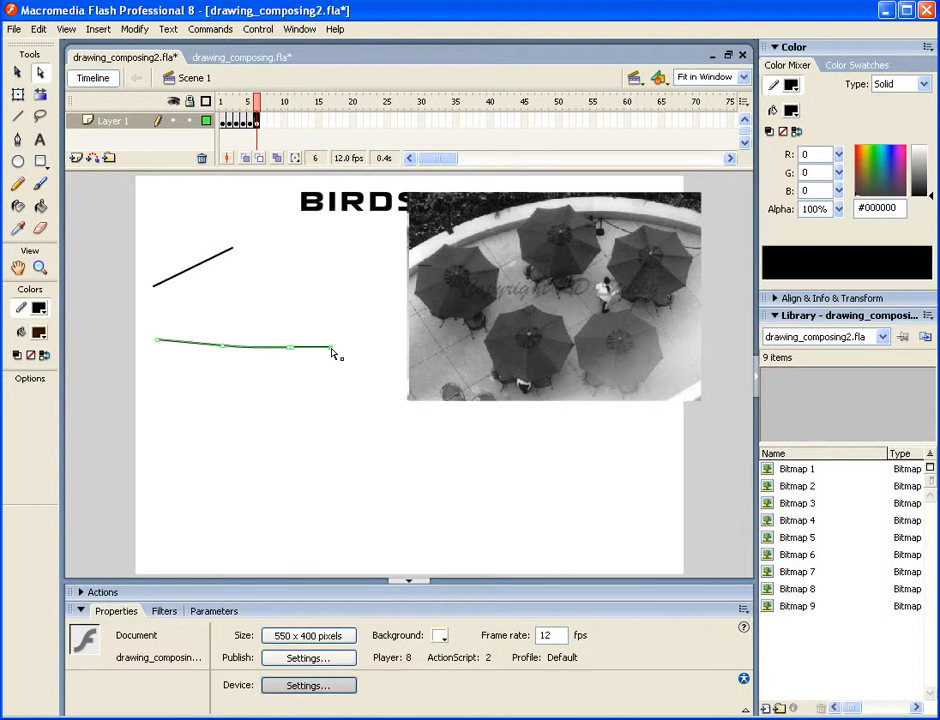
left_click_drag(332, 350, 291, 421)
left_click_drag(224, 350, 201, 392)
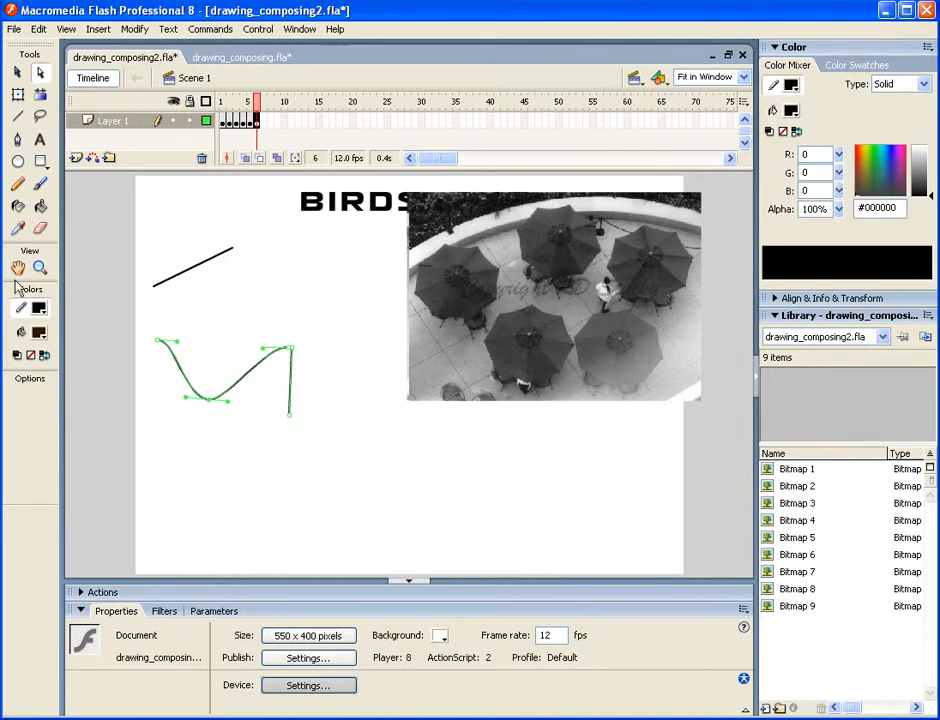
- Draw a wavy pencil stroke between the two existing lines and an arched Pen tool curve near the stage's lower left
left_click(18, 185)
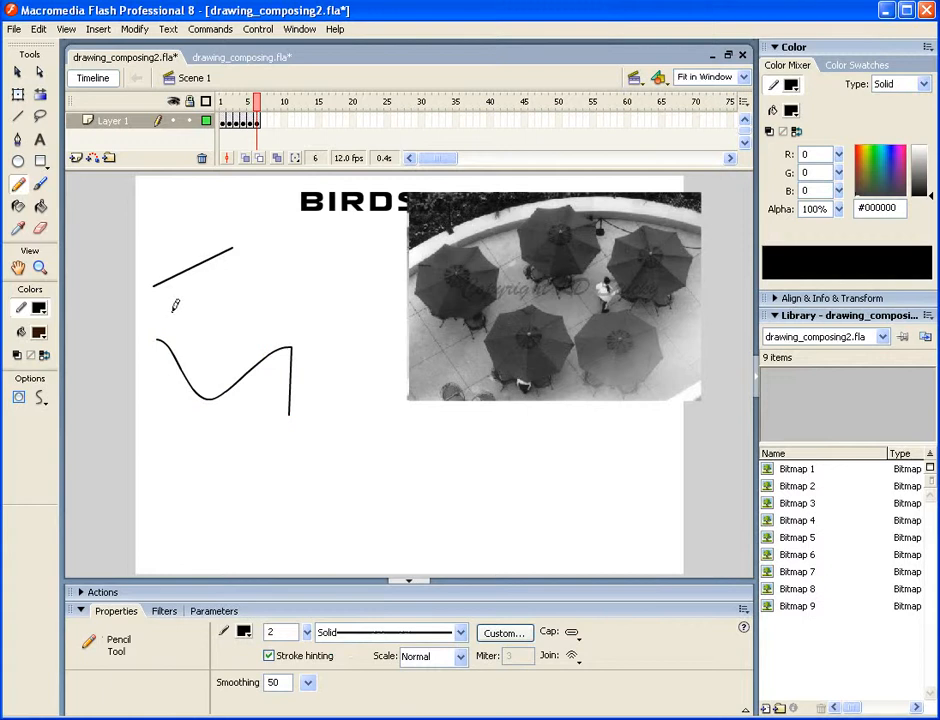
mouse_move(172, 310)
left_mouse_down()
mouse_move(230, 320)
mouse_move(272, 317)
mouse_move(312, 301)
left_mouse_up()
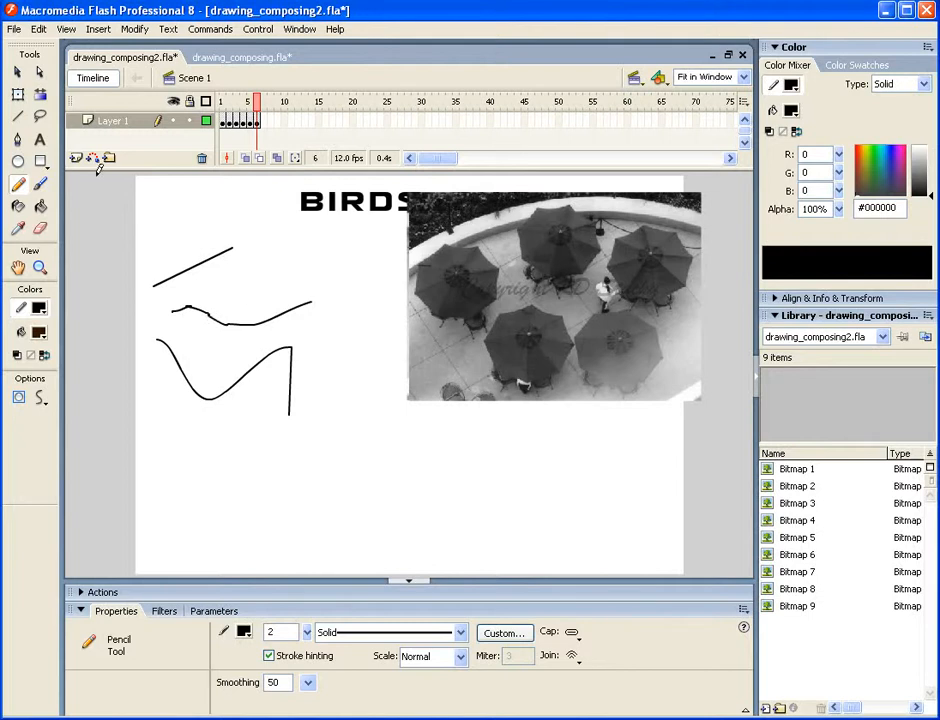
left_click(18, 141)
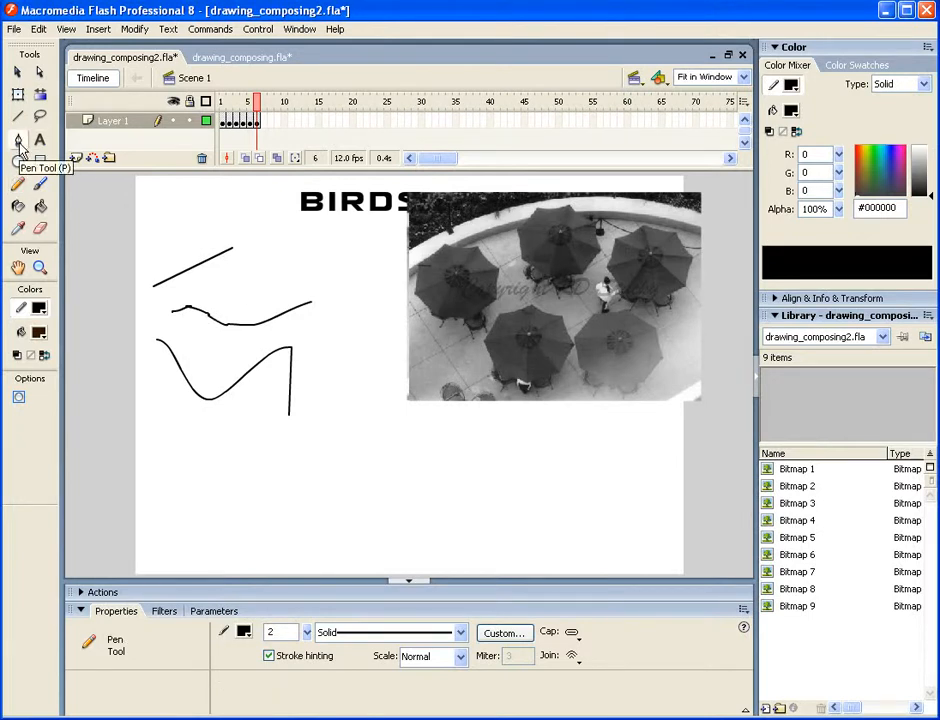
left_click(170, 486)
left_click_drag(268, 482, 310, 546)
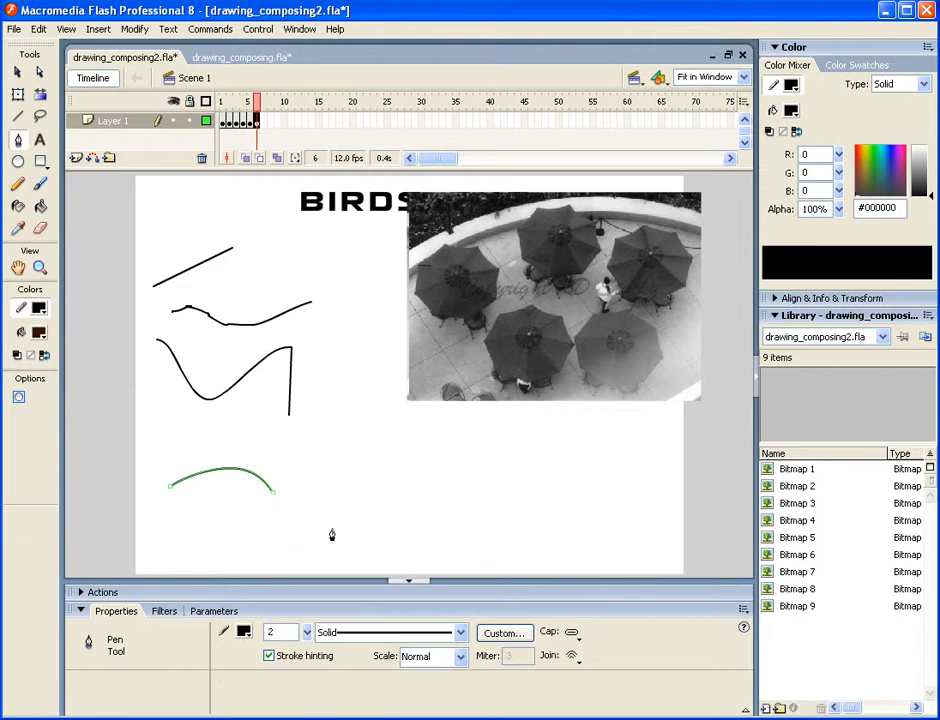
- Extend the Pen curve into an S shape and delete all the practice lines on the stage's left half
left_click_drag(360, 509, 368, 495)
left_click(17, 72)
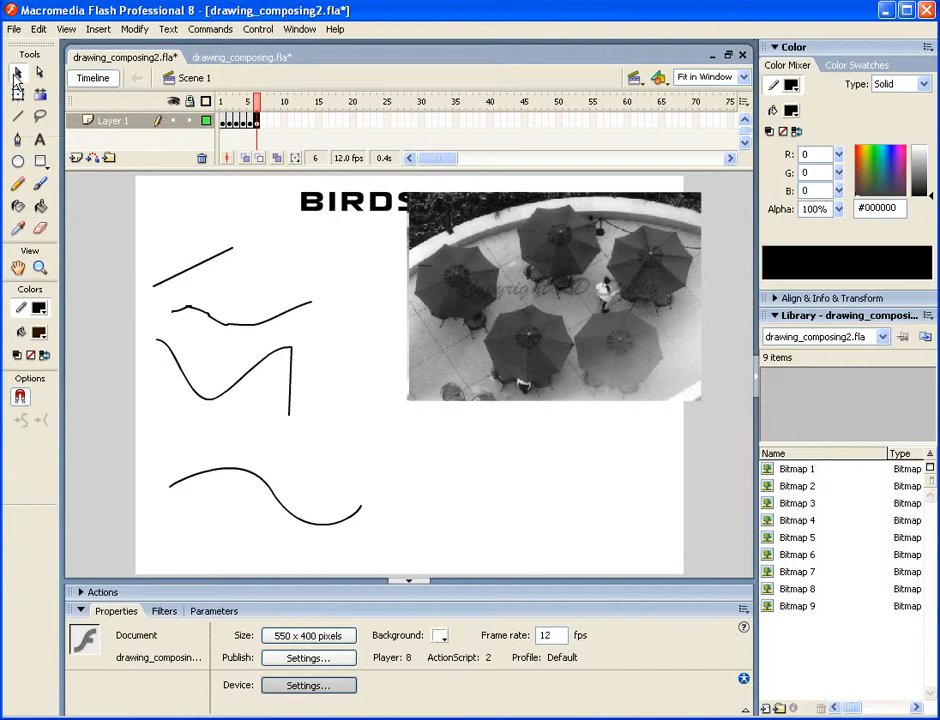
mouse_move(313, 289)
left_mouse_down()
mouse_move(392, 548)
mouse_move(384, 562)
left_mouse_up()
key("Delete")
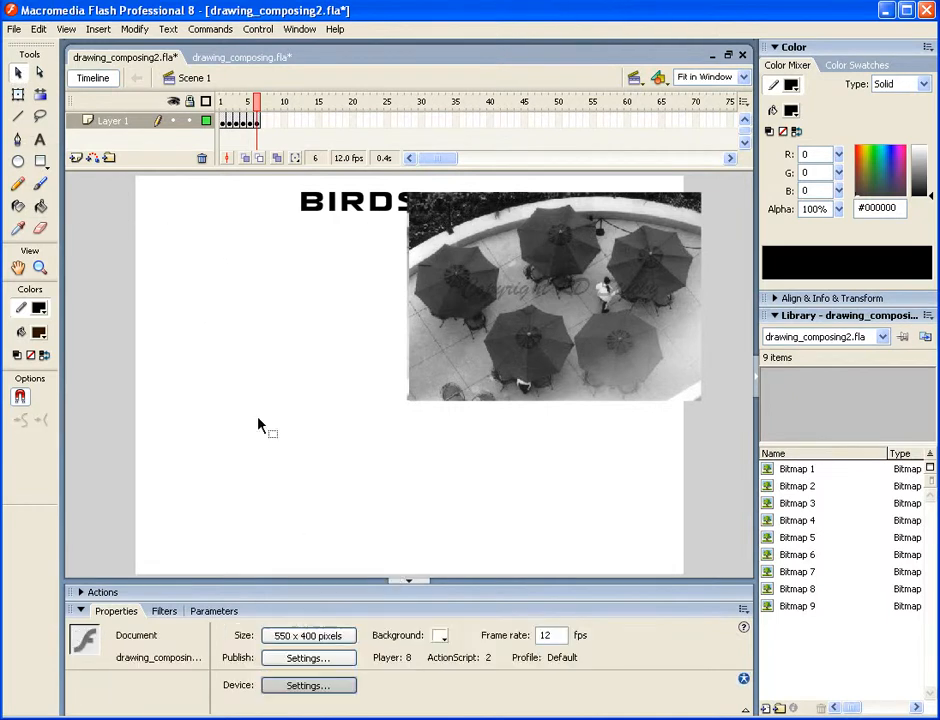
- Try a shallow U-shaped Pencil stroke in the cleared area beside the photo, and undo it
left_click(17, 184)
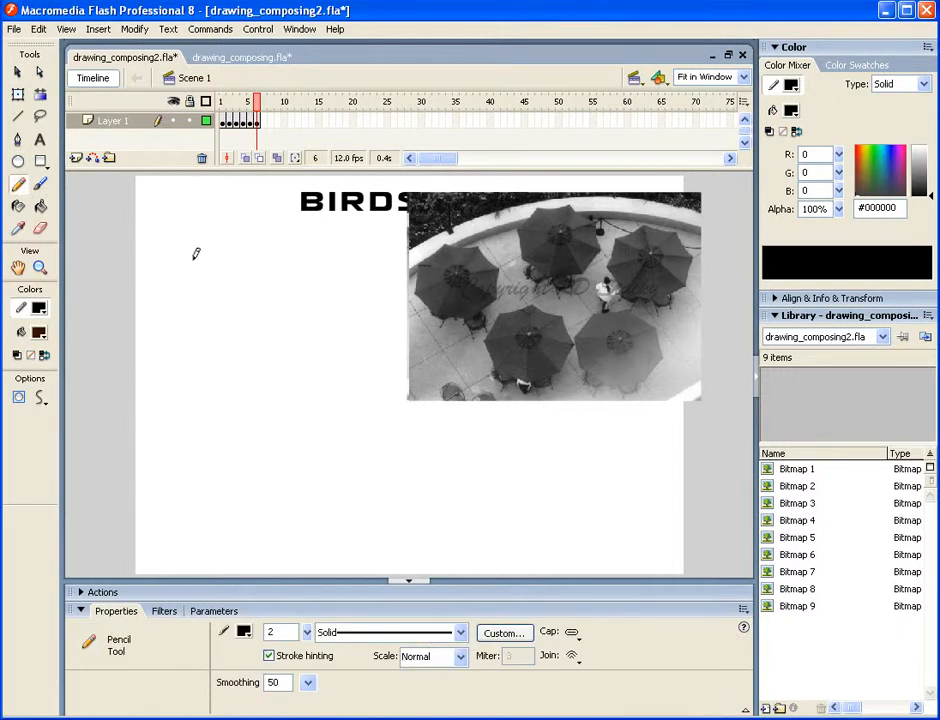
mouse_move(194, 258)
left_mouse_down()
mouse_move(235, 269)
mouse_move(297, 261)
left_mouse_up()
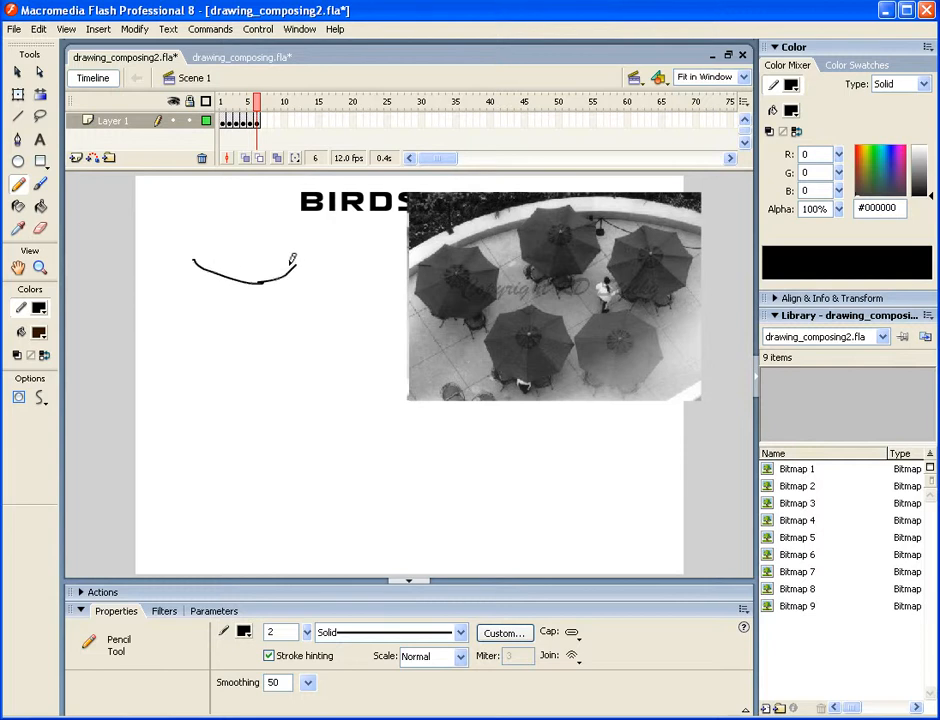
key("ctrl+z")
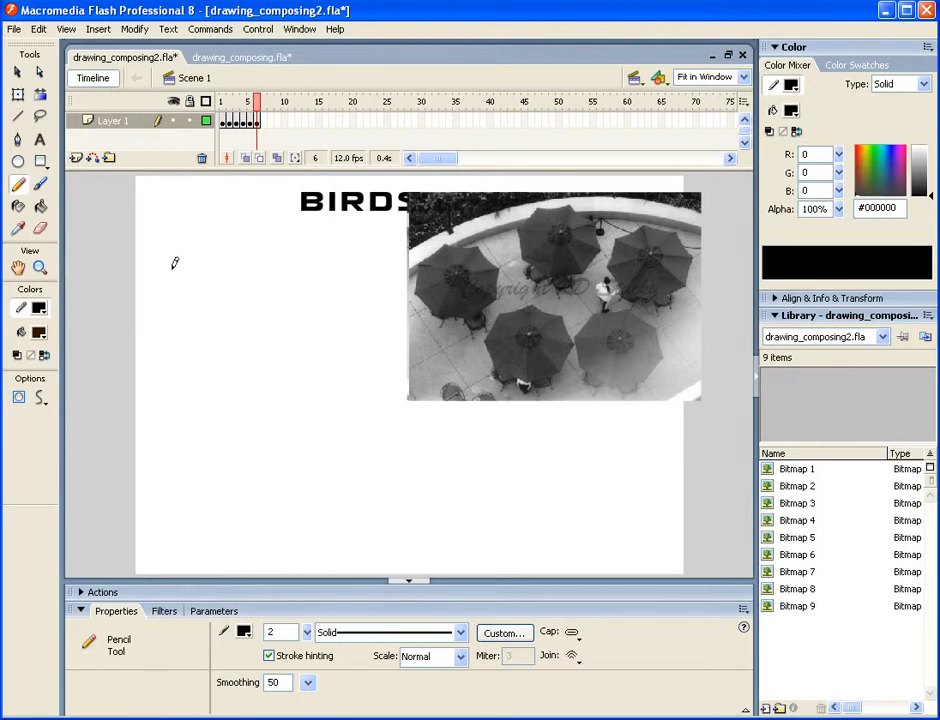
- Set the Pencil to Smooth with Object Drawing on, and draw a closed, scalloped umbrella outline beside the photo, undoing the first version
left_click(40, 399)
left_click(72, 445)
left_click(18, 398)
mouse_move(171, 270)
left_mouse_down()
mouse_move(224, 269)
mouse_move(247, 300)
mouse_move(230, 335)
mouse_move(197, 349)
mouse_move(167, 324)
mouse_move(171, 276)
left_mouse_up()
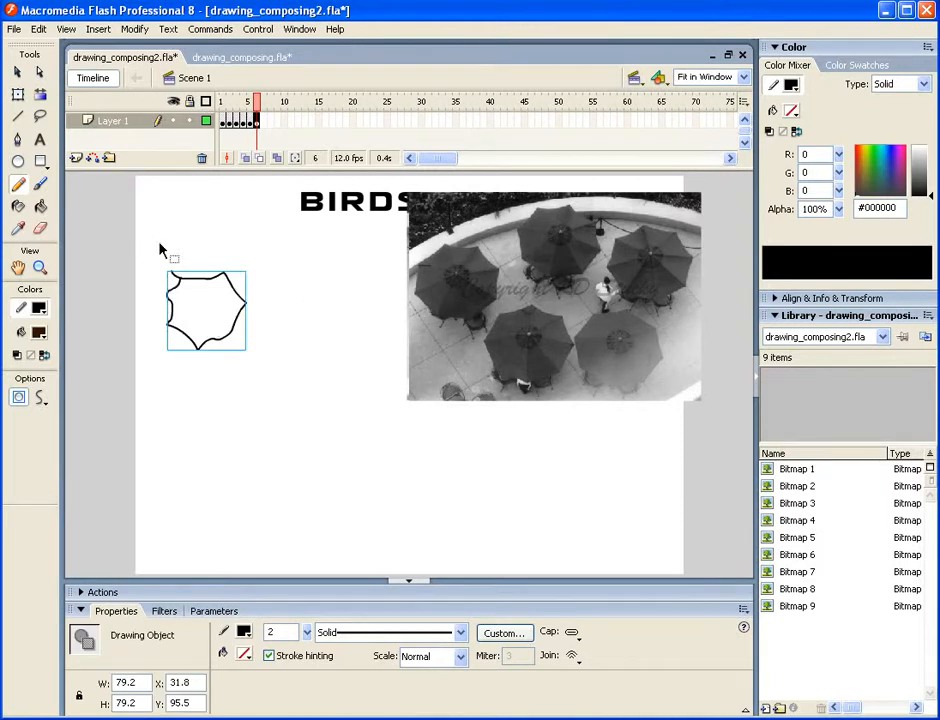
key("ctrl+z")
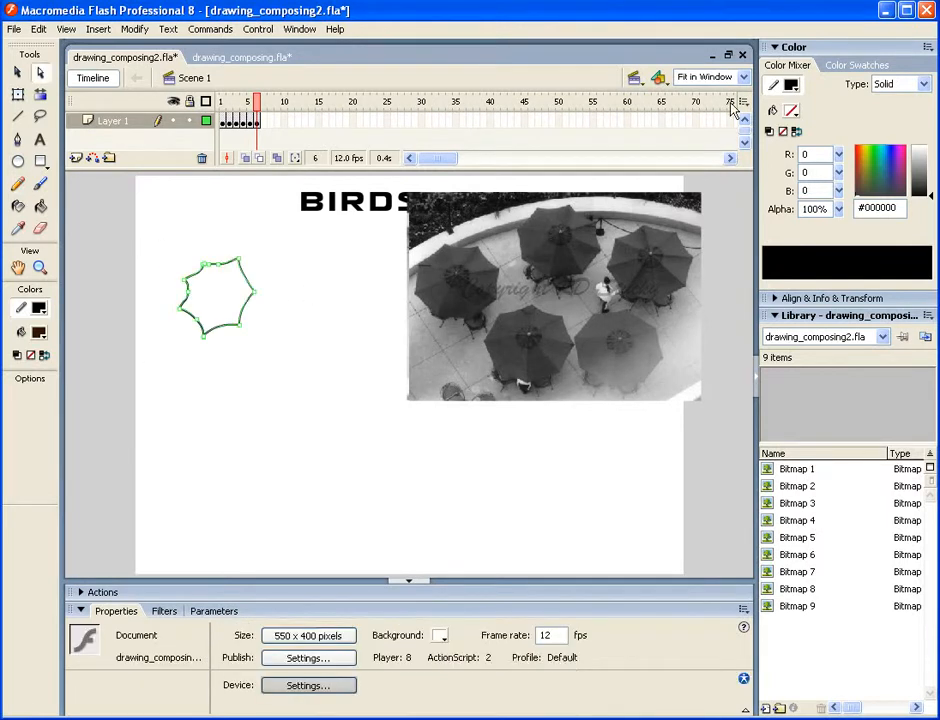
- Adjust the anchor point at the umbrella outline's upper-left corner with the Subselection tool at 200% zoom
left_click(744, 78)
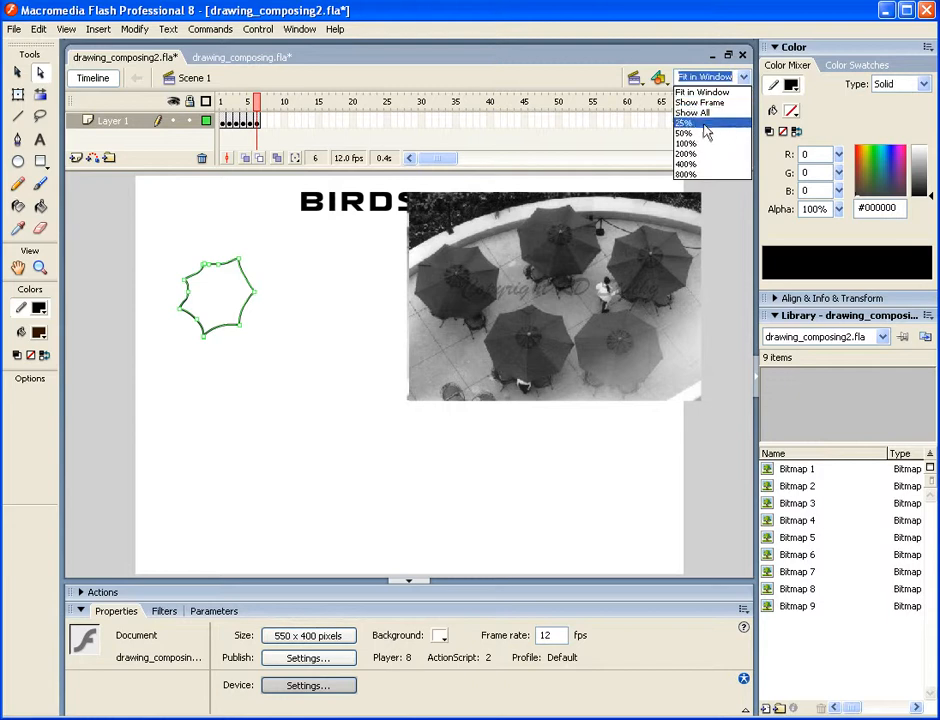
left_click(688, 154)
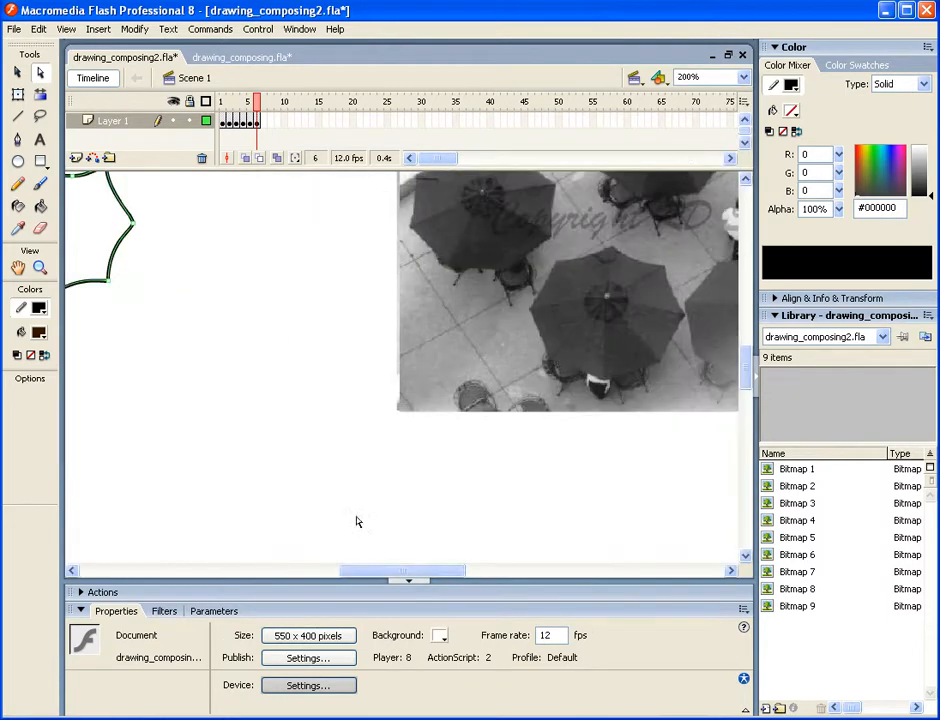
left_click_drag(405, 571, 342, 571)
left_click_drag(745, 373, 749, 348)
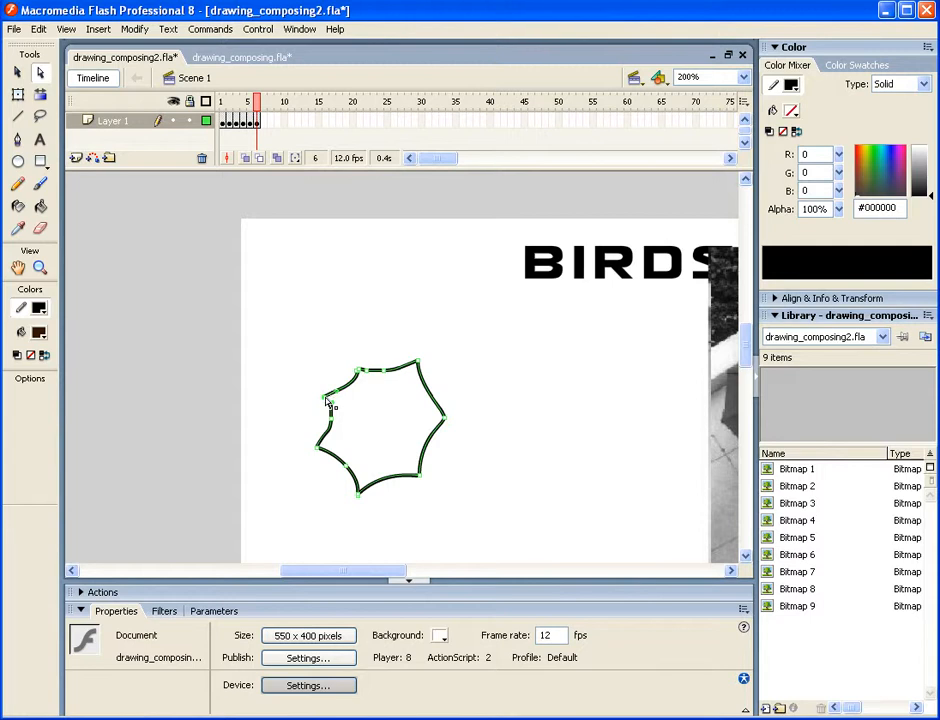
left_click_drag(330, 402, 324, 391)
- Bend the umbrella outline's top and upper-right edges inward with the Selection tool so they form smooth scallops
key("v")
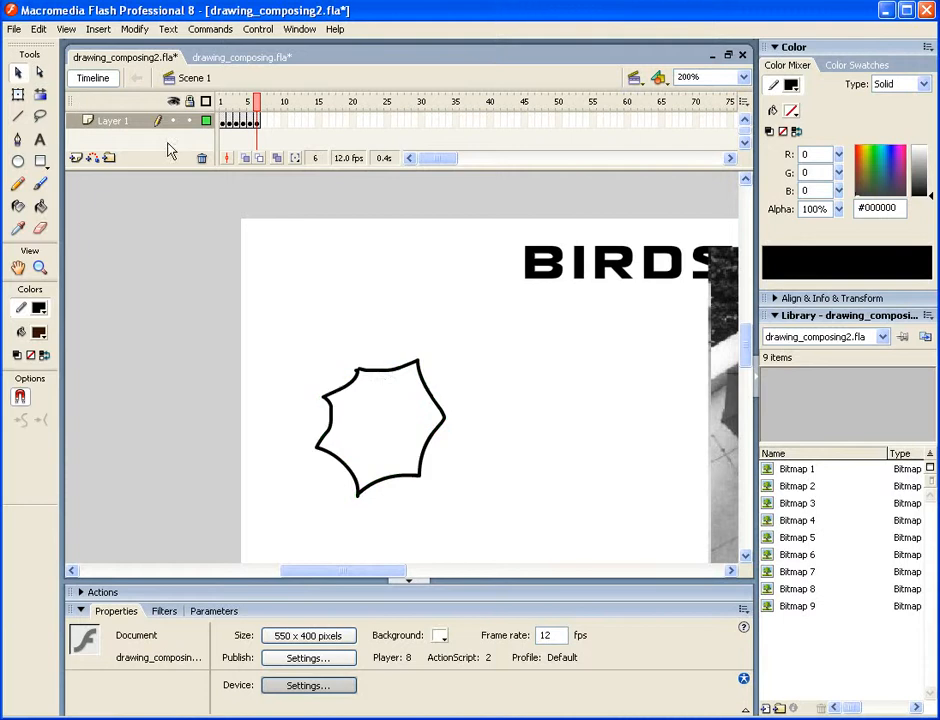
left_click(384, 375)
left_click(382, 318)
left_click_drag(381, 373, 386, 377)
left_click_drag(426, 392, 430, 406)
- Draw the umbrella's seven ribs with the Pencil tool, running from its centre to each corner of the outline
left_click(19, 184)
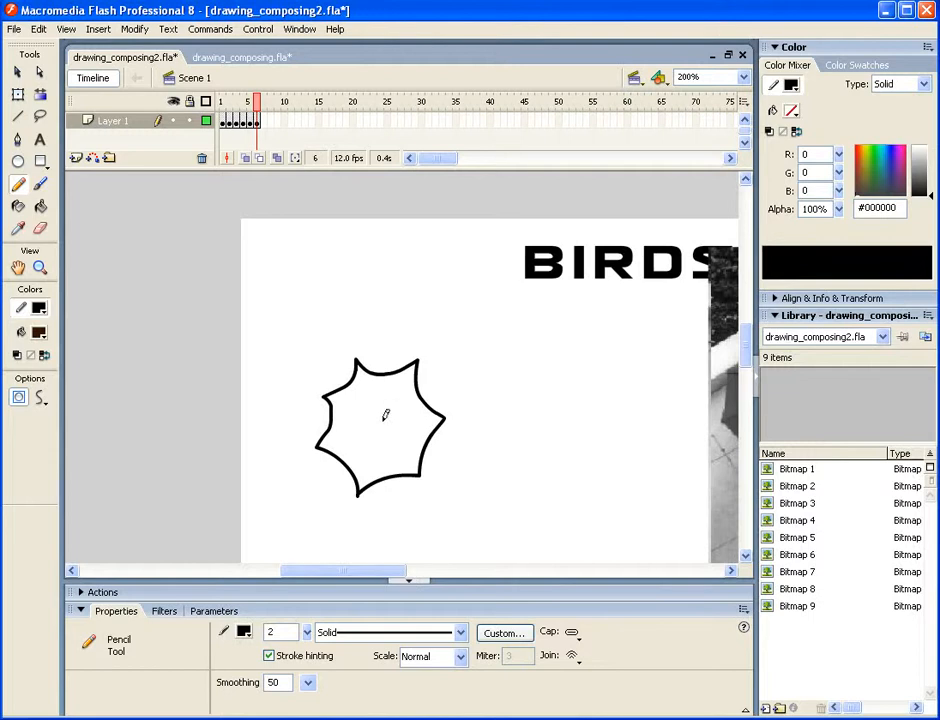
left_click_drag(379, 423, 393, 406)
left_click_drag(417, 362, 417, 360)
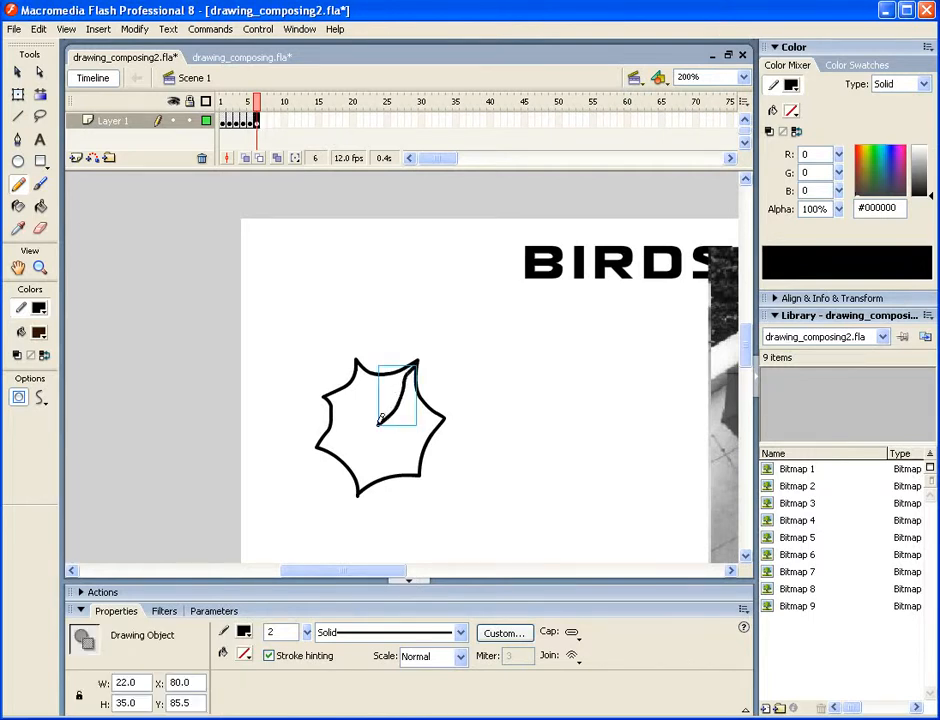
left_click_drag(380, 421, 360, 358)
mouse_move(381, 421)
left_mouse_down()
mouse_move(325, 395)
mouse_move(365, 424)
mouse_move(333, 427)
mouse_move(319, 443)
mouse_move(368, 430)
mouse_move(359, 490)
left_mouse_up()
left_click_drag(380, 428, 418, 470)
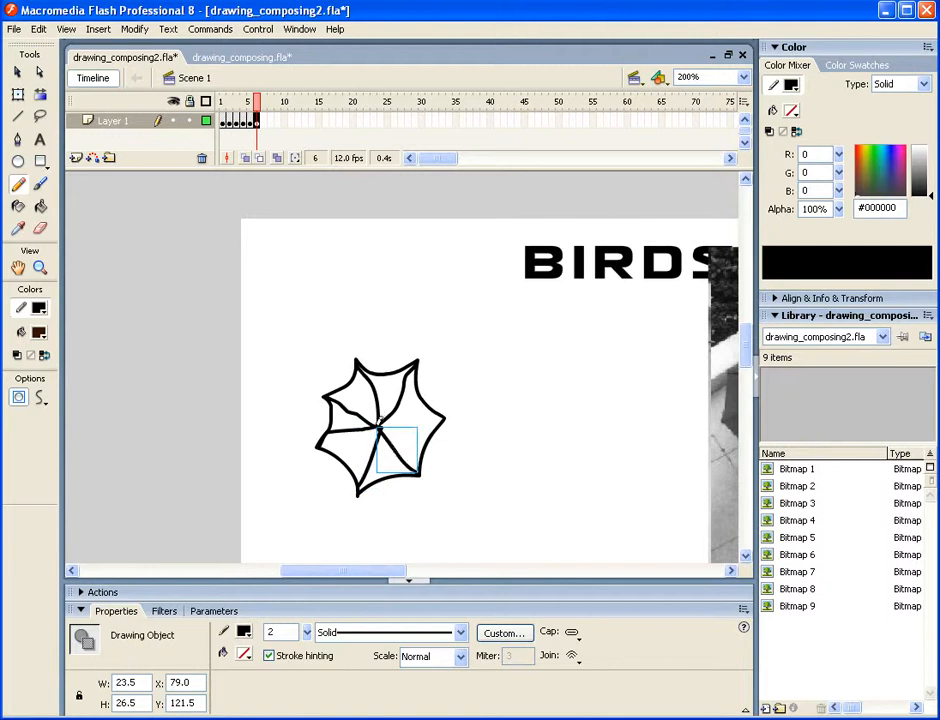
left_click_drag(380, 421, 445, 416)
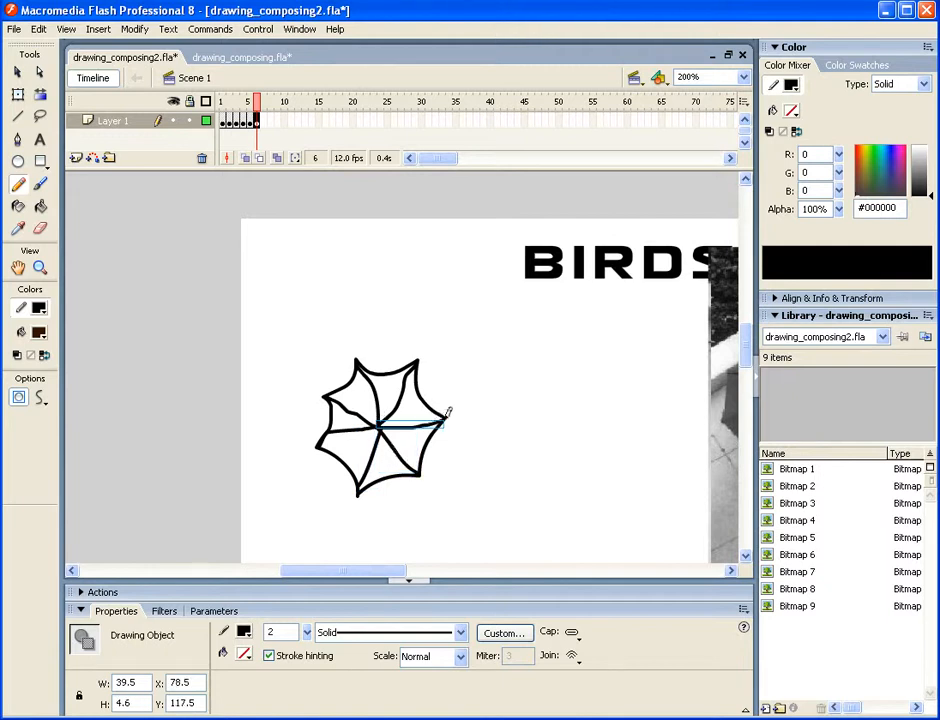
left_click(17, 72)
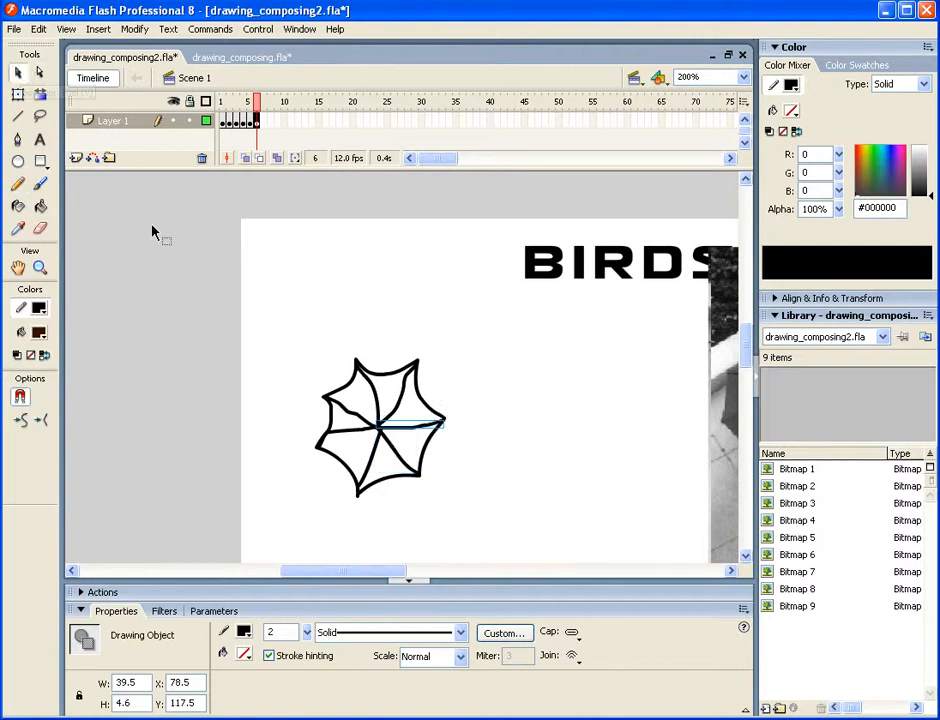
left_click(477, 403)
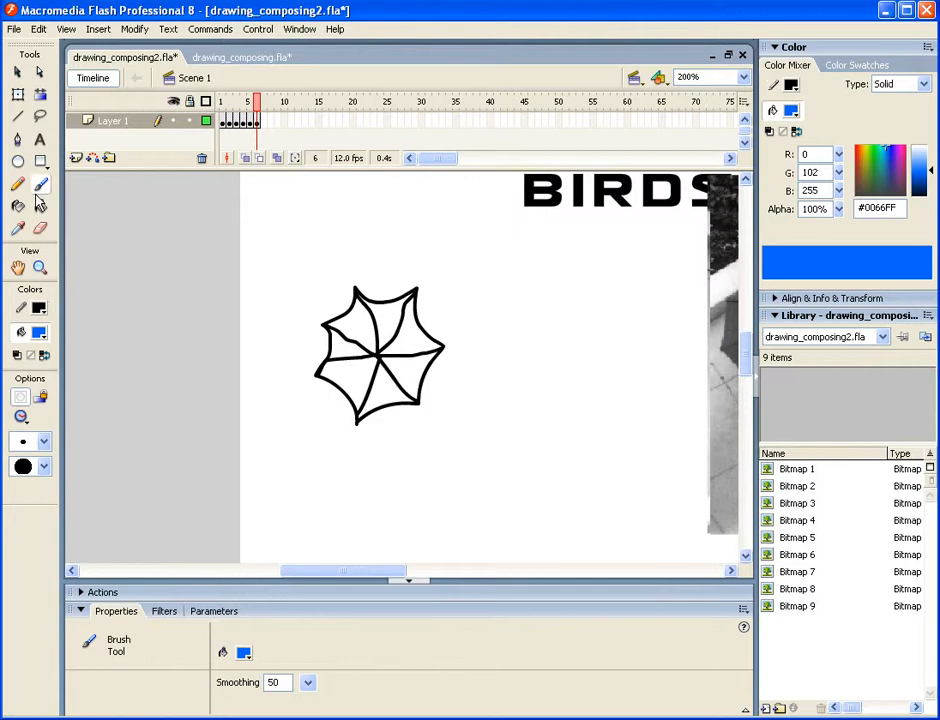
left_click(21, 418)
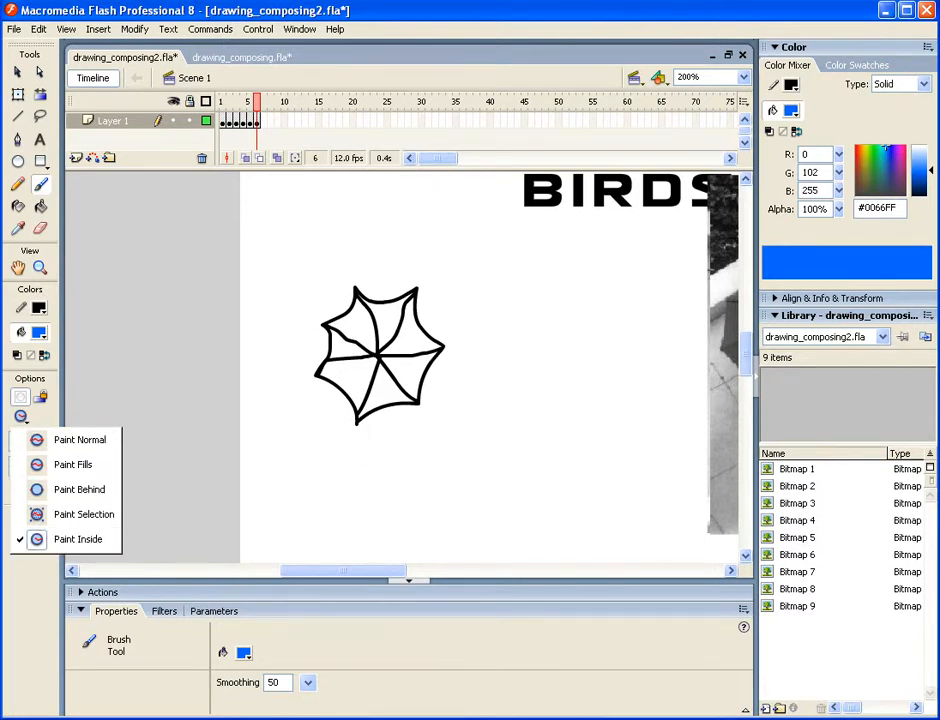
key("alt+Tab")
left_click(565, 24)
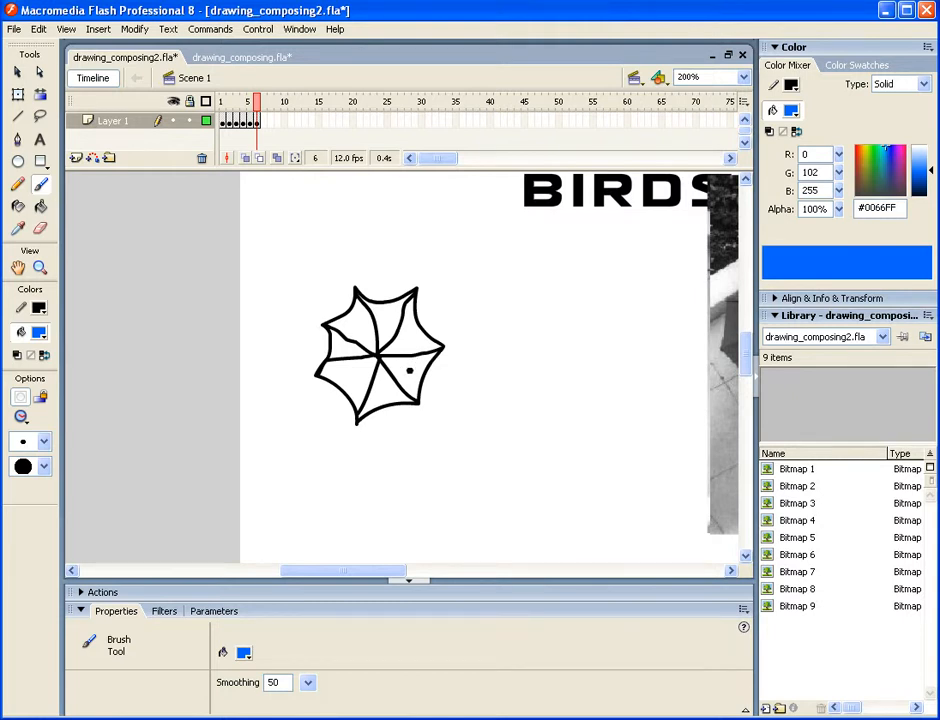
- Paint blue #0066FF brush strokes in the umbrella's left and lower-left panels with the brush mode set to Paint Inside
left_click(743, 77)
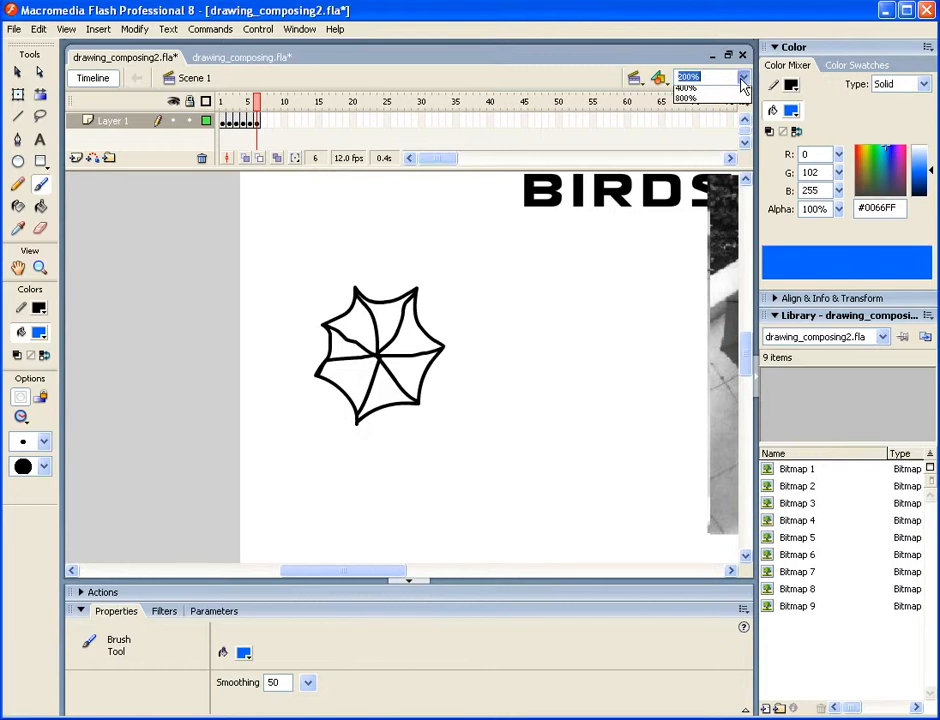
left_click(684, 174)
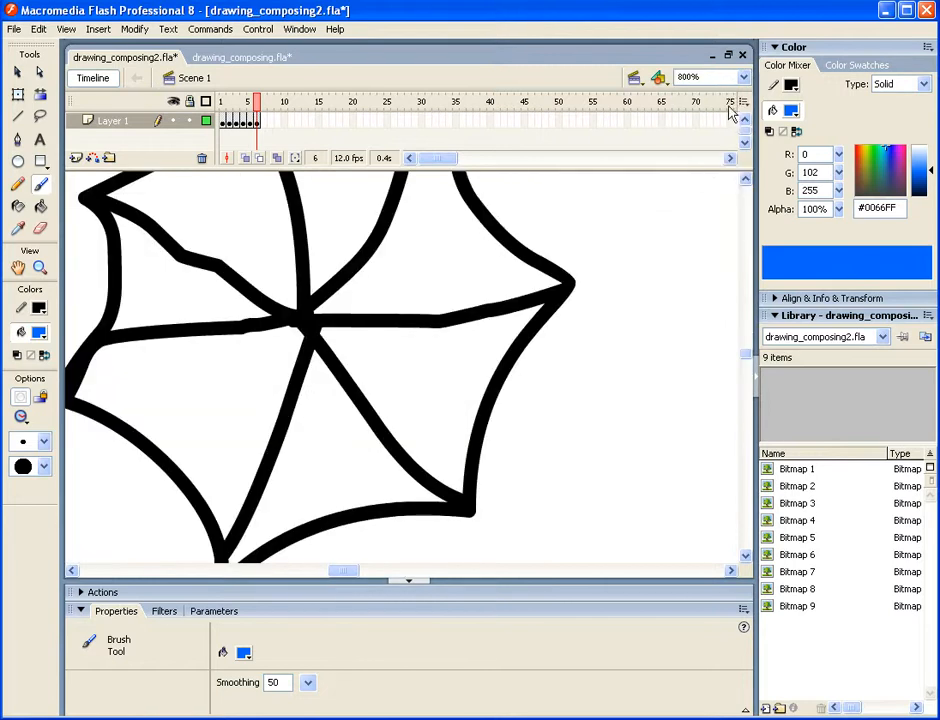
left_click(743, 77)
left_click(698, 164)
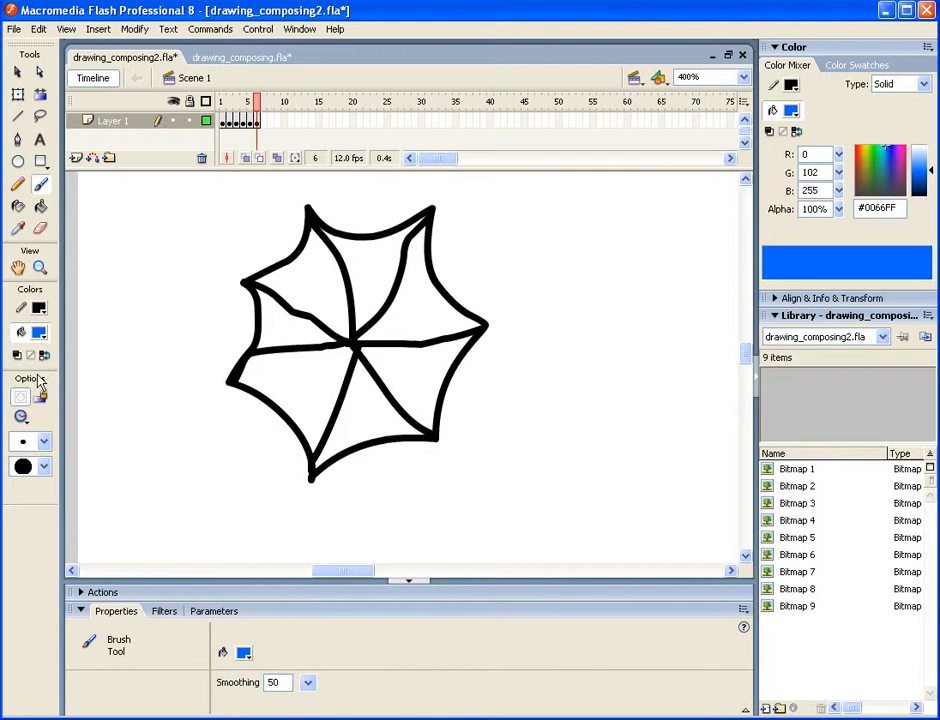
left_click(21, 416)
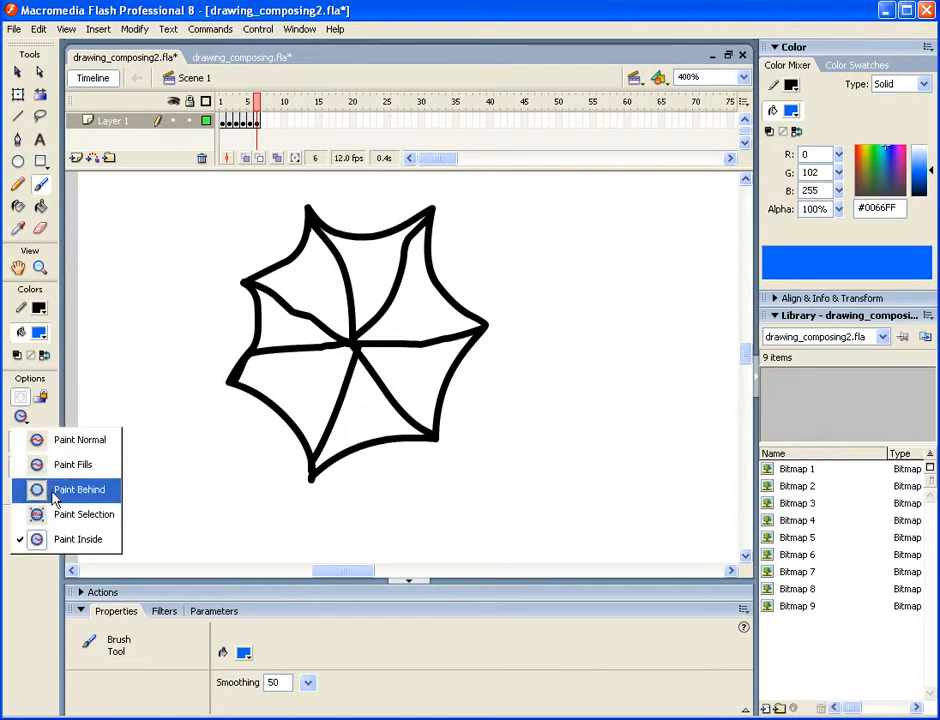
left_click(55, 538)
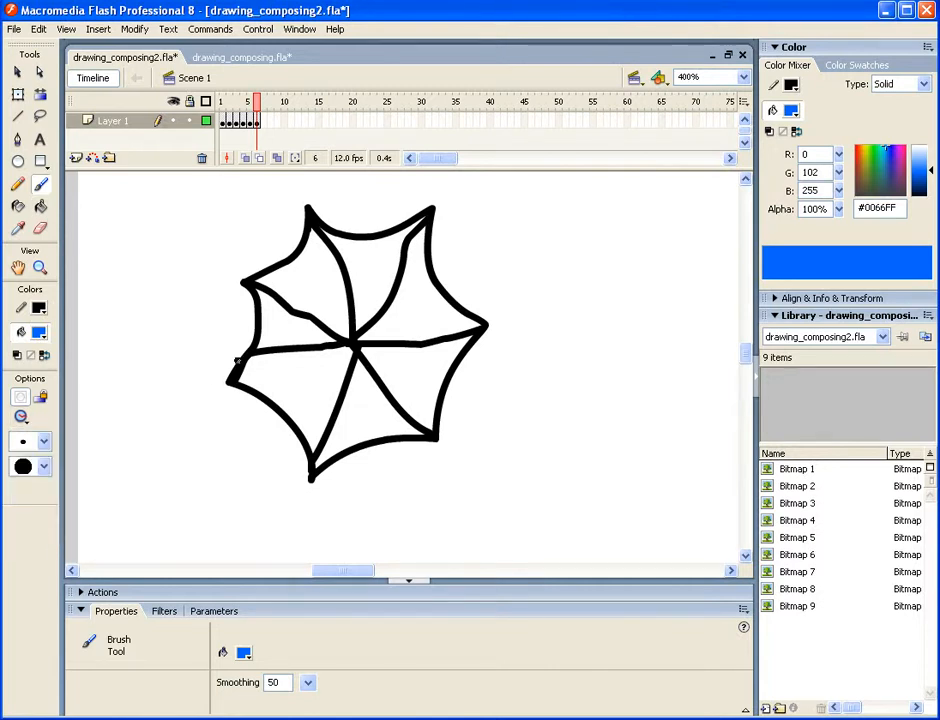
left_click_drag(273, 337, 267, 305)
mouse_move(256, 366)
left_mouse_down()
mouse_move(300, 420)
mouse_move(270, 384)
mouse_move(303, 409)
mouse_move(254, 364)
mouse_move(252, 380)
mouse_move(272, 380)
mouse_move(252, 356)
left_mouse_up()
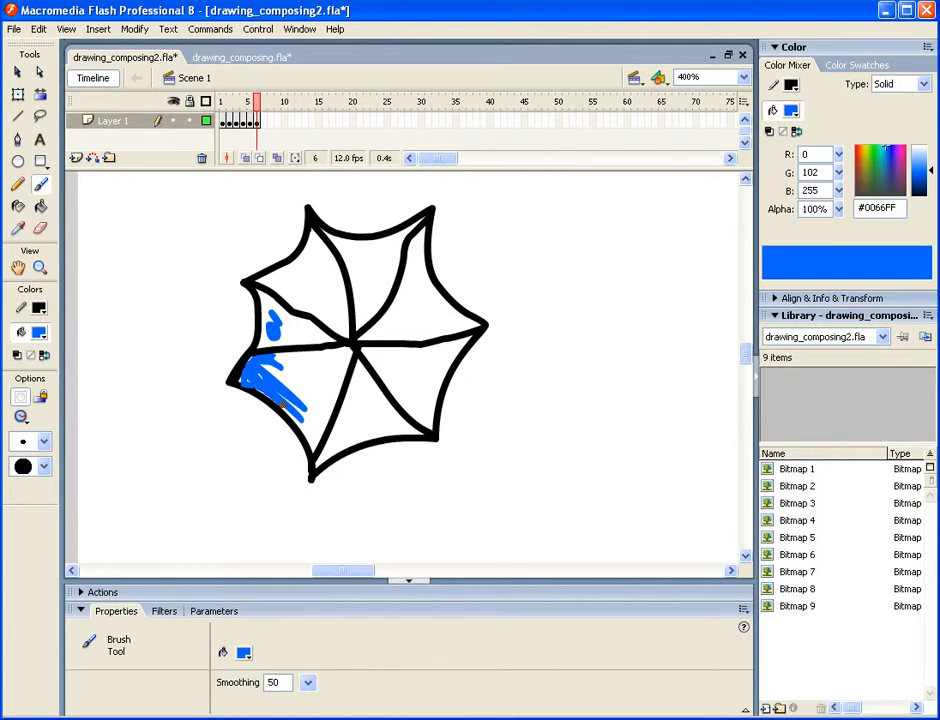
left_click_drag(340, 376, 327, 396)
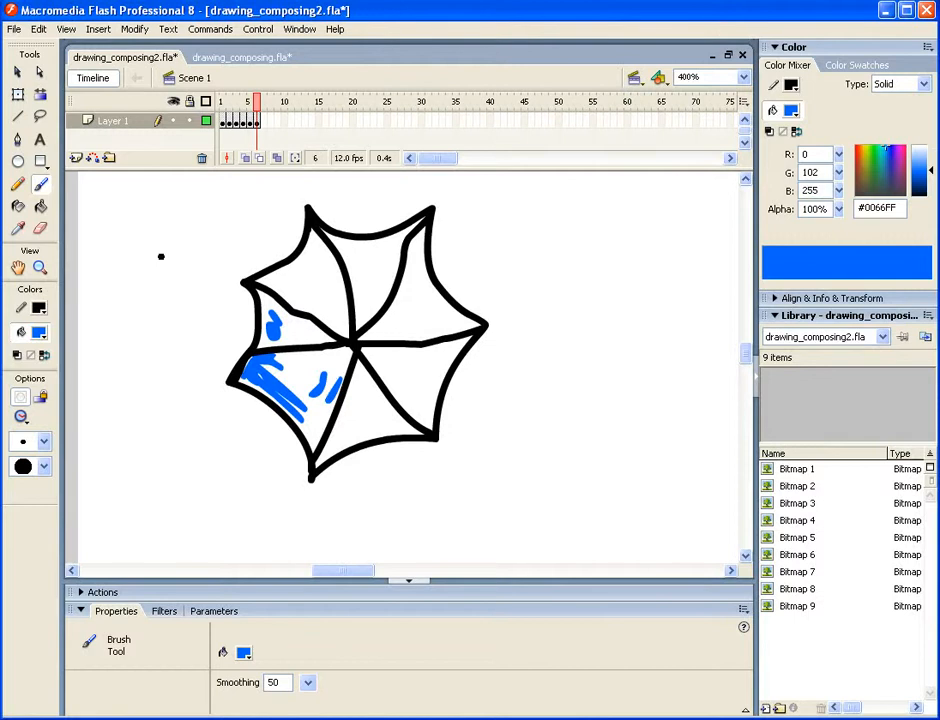
- Try filling the umbrella with blue using the Paint Bucket set to Close Large Gaps, and undo the fill
left_click(41, 206)
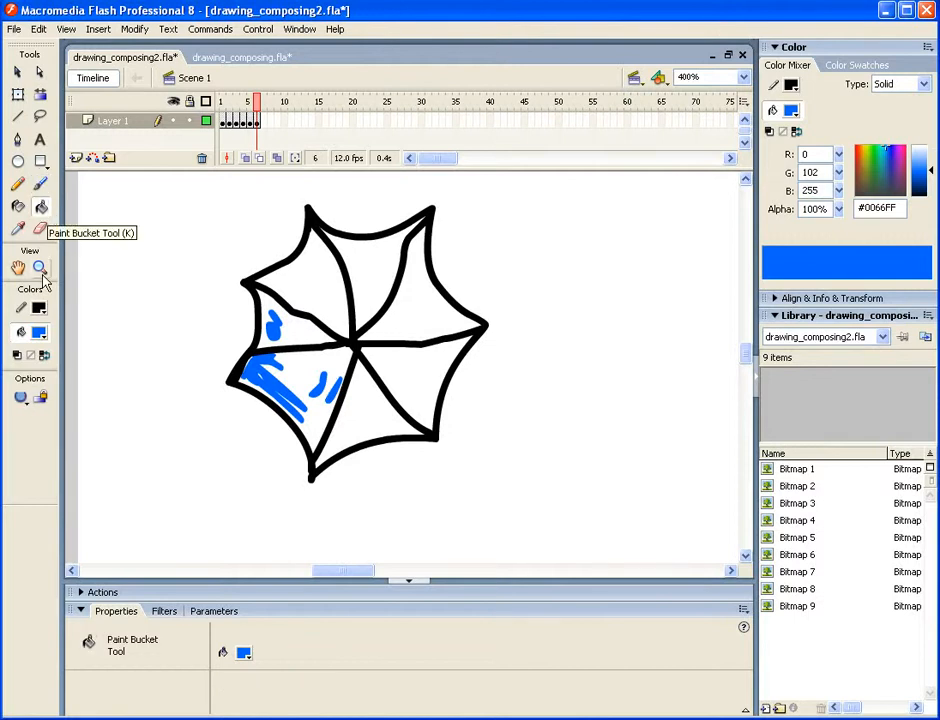
left_click(21, 398)
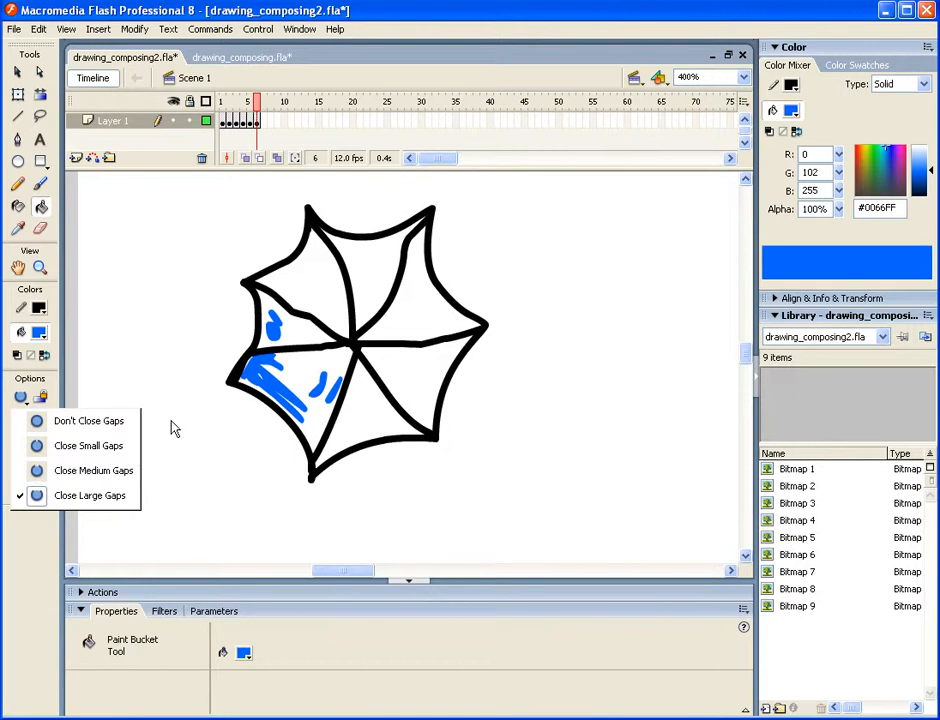
left_click(78, 495)
left_click(370, 395)
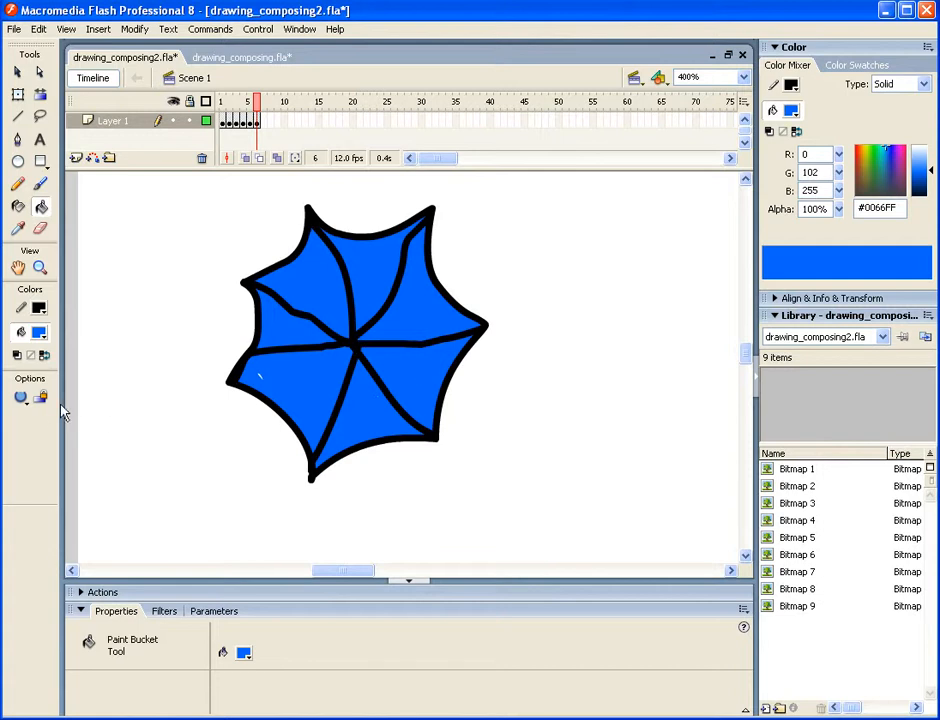
key("ctrl+z")
- Try the blue Paint Bucket fill again with Don't Close Gaps, and undo it
left_click(20, 397)
left_click(20, 397)
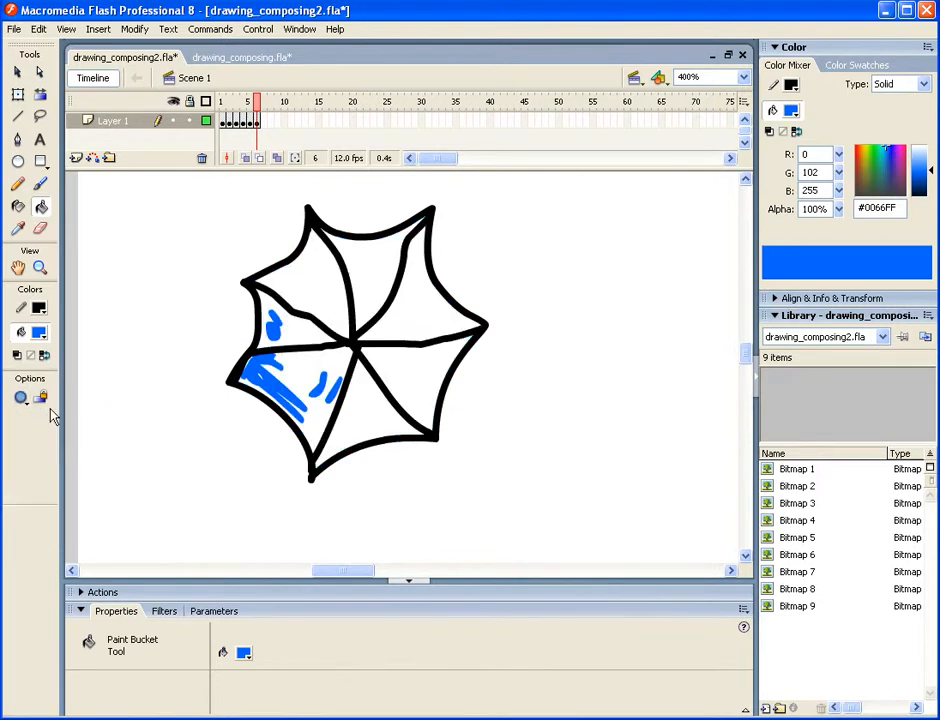
left_click(410, 363)
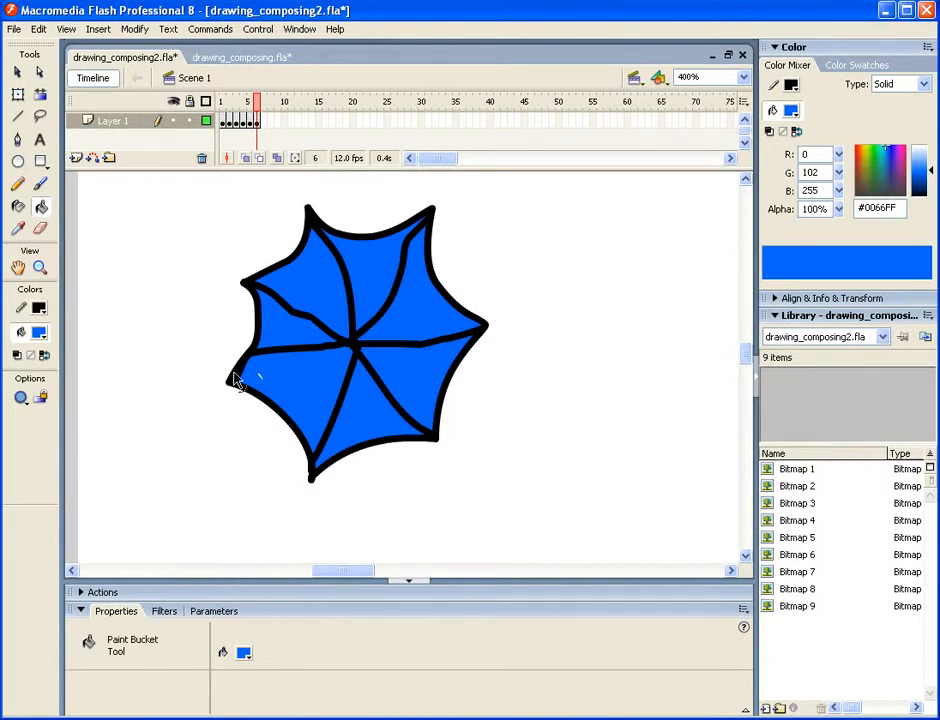
key("ctrl+z")
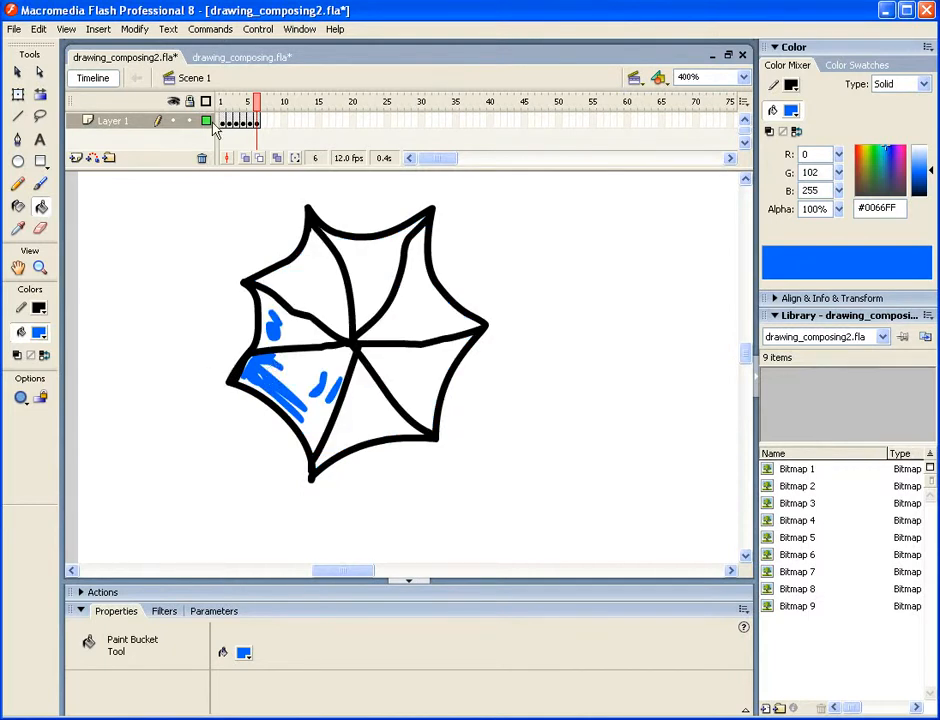
- Select all the umbrella's outline, rib and paint shapes and combine them into a single drawing object with Union
left_click(20, 72)
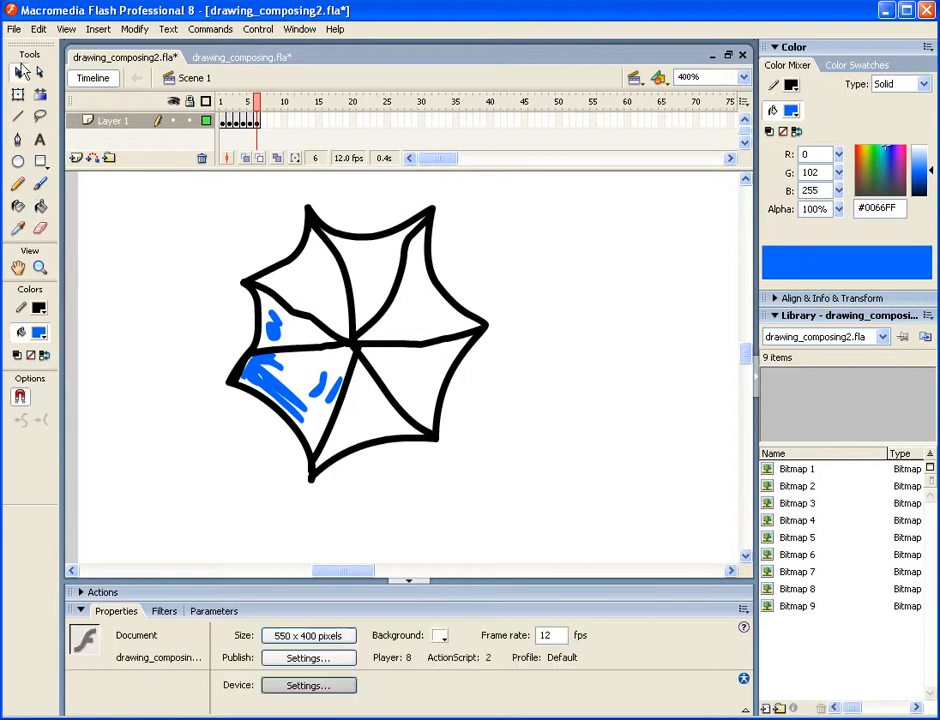
mouse_move(182, 176)
left_mouse_down()
mouse_move(298, 199)
mouse_move(487, 315)
mouse_move(535, 556)
mouse_move(530, 550)
left_mouse_up()
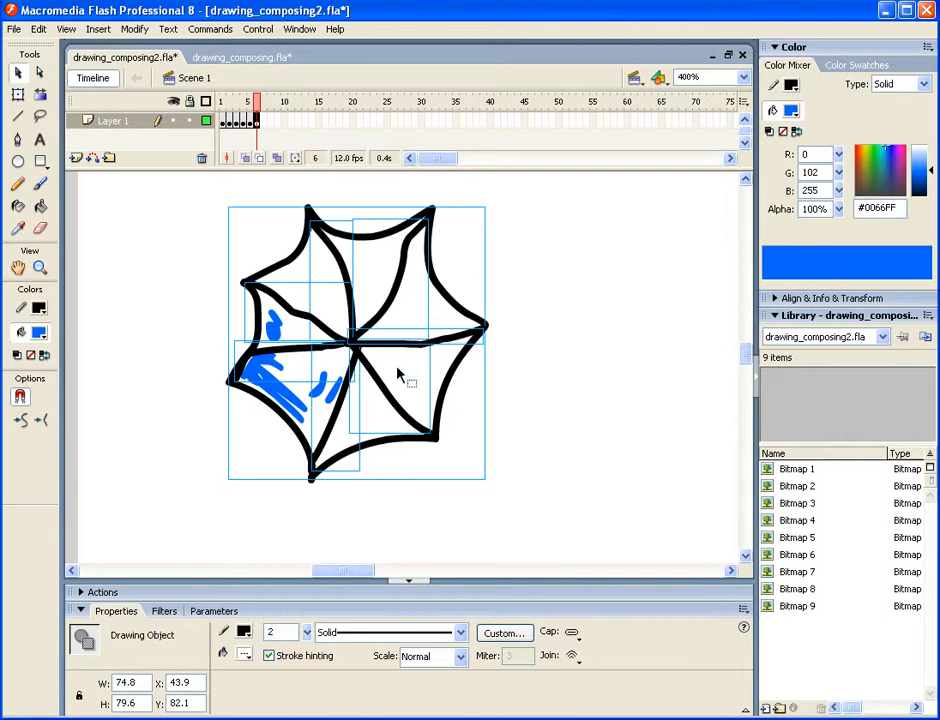
left_click(134, 30)
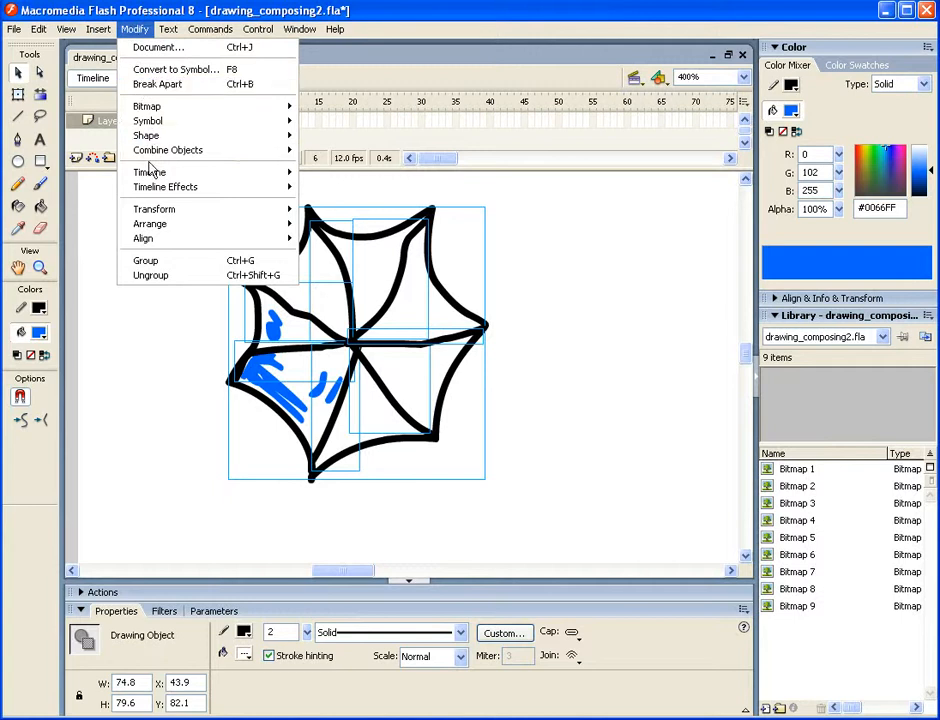
mouse_move(151, 158)
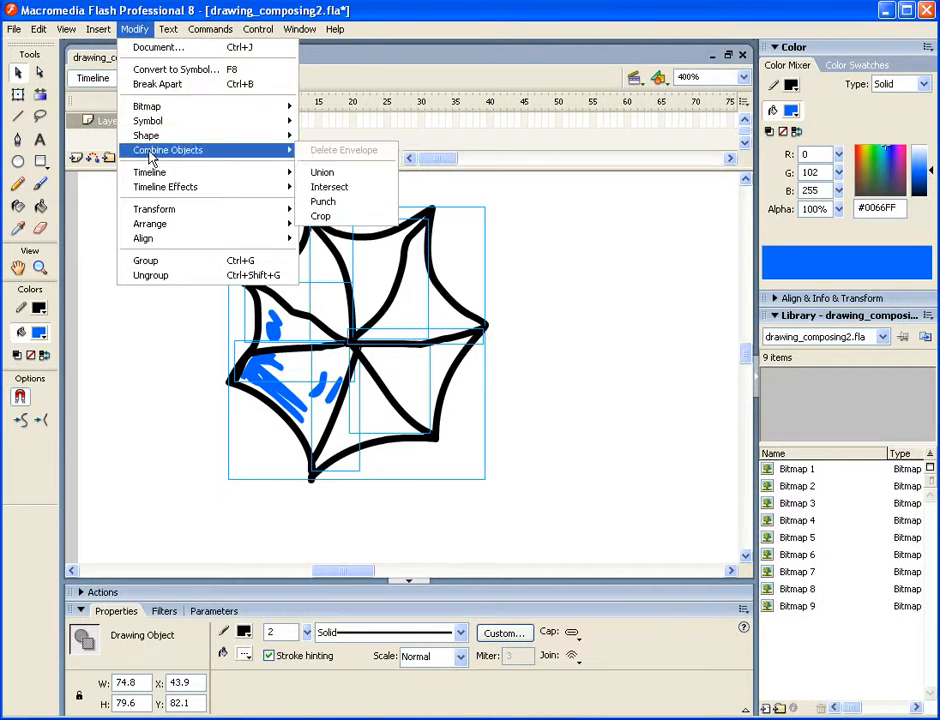
left_click(320, 173)
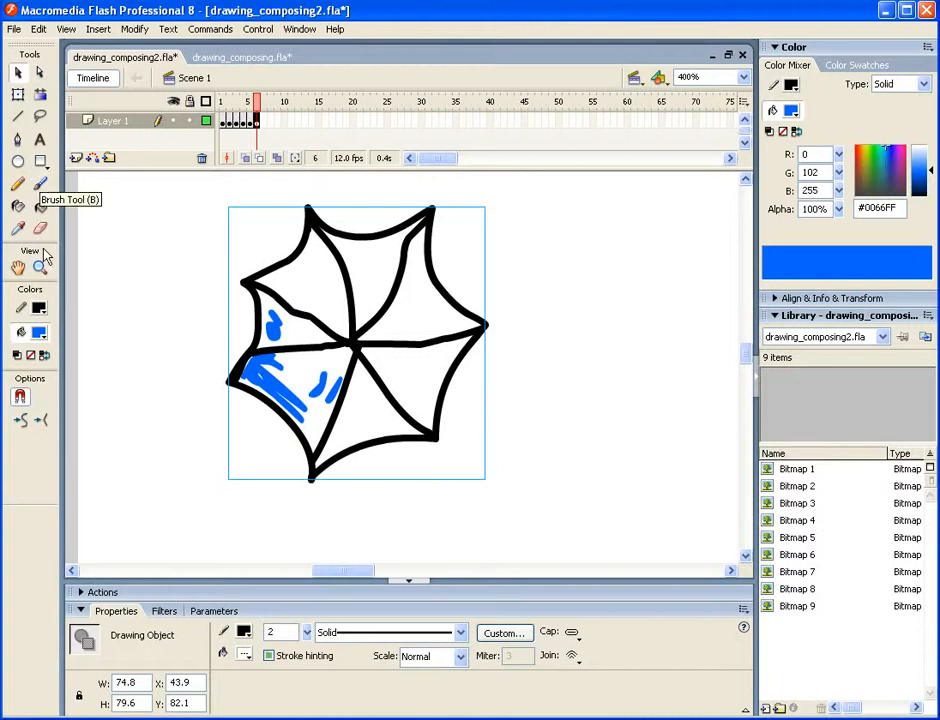
- Fill the umbrella's three upper panels with the Paint Bucket, recolour the object's fills to lime green #99FF00, and deselect it
left_click(40, 205)
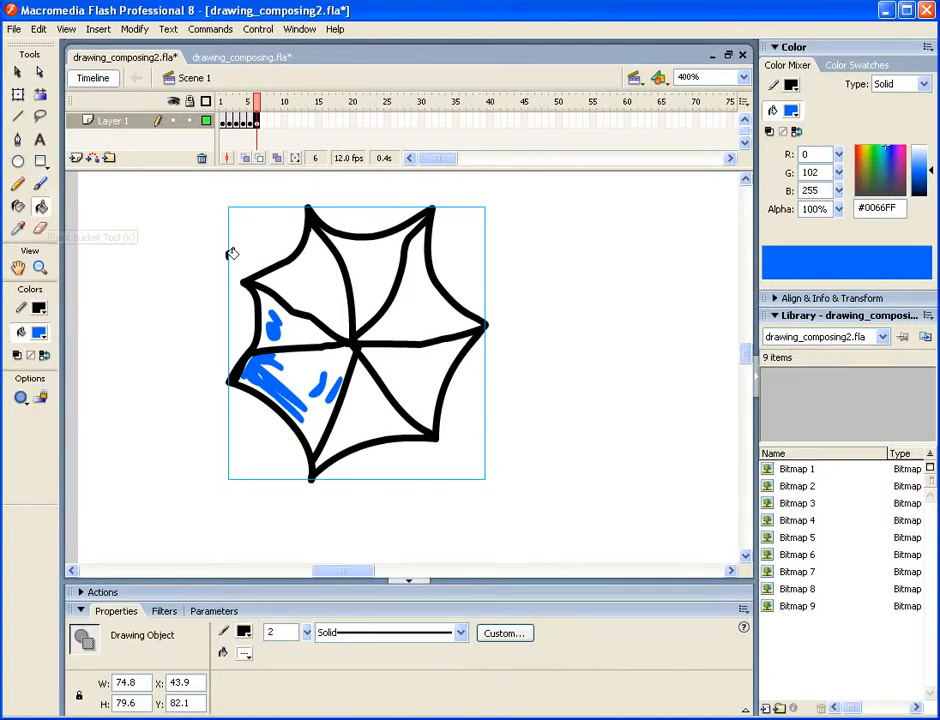
left_click(292, 268)
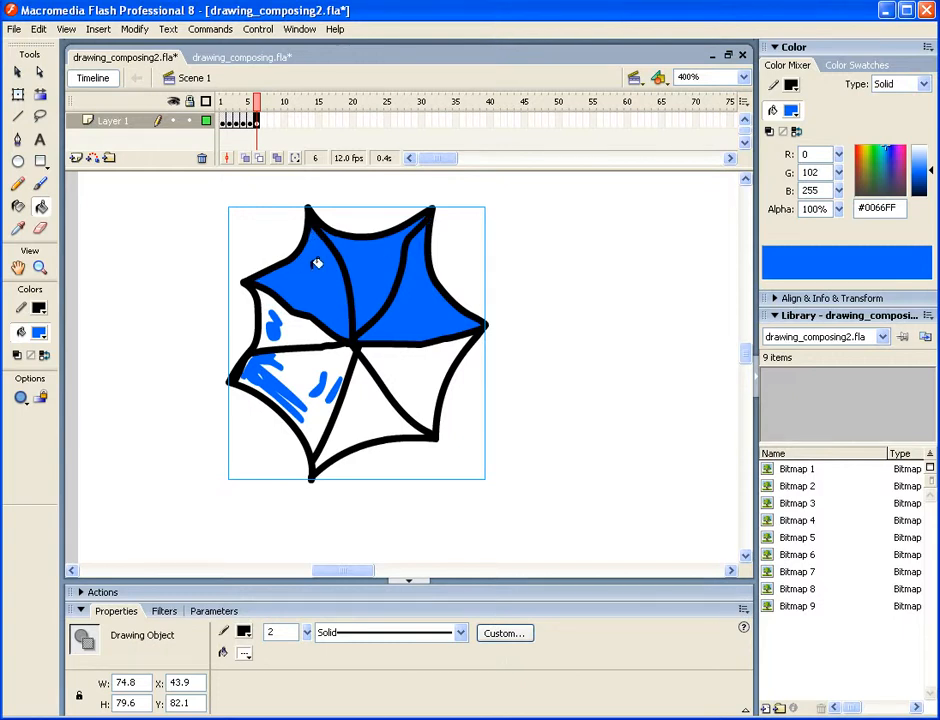
left_click(20, 398)
left_click(57, 422)
left_click(39, 333)
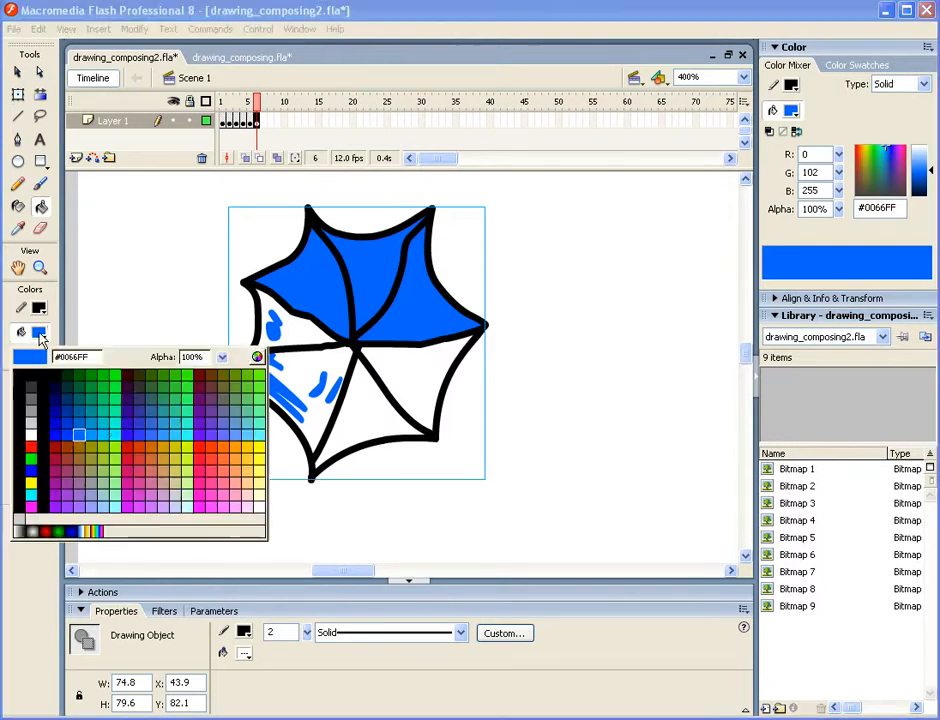
left_click(115, 445)
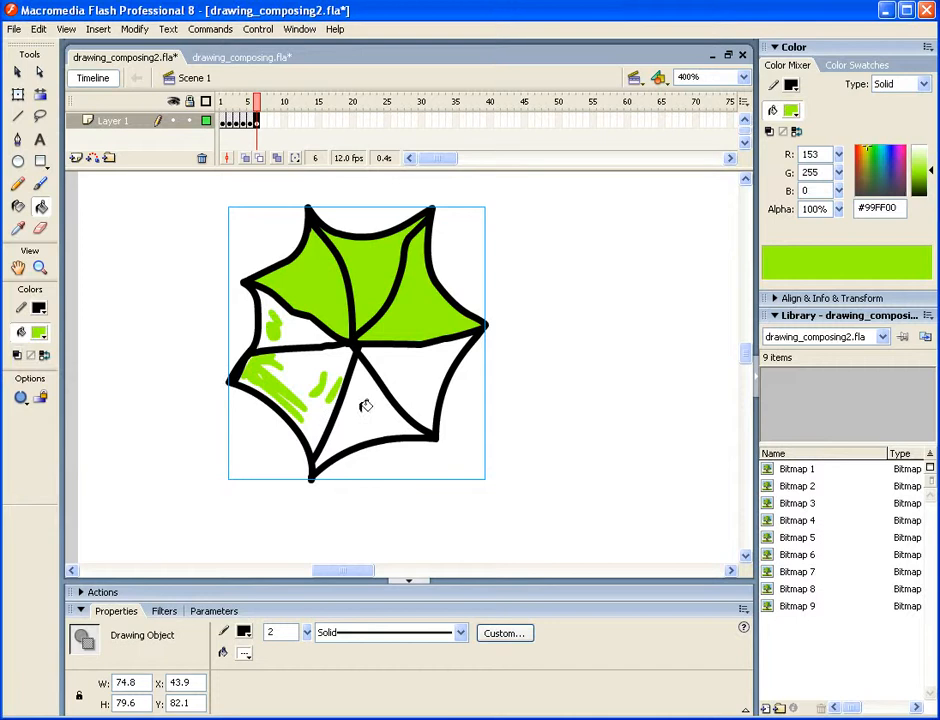
left_click(17, 72)
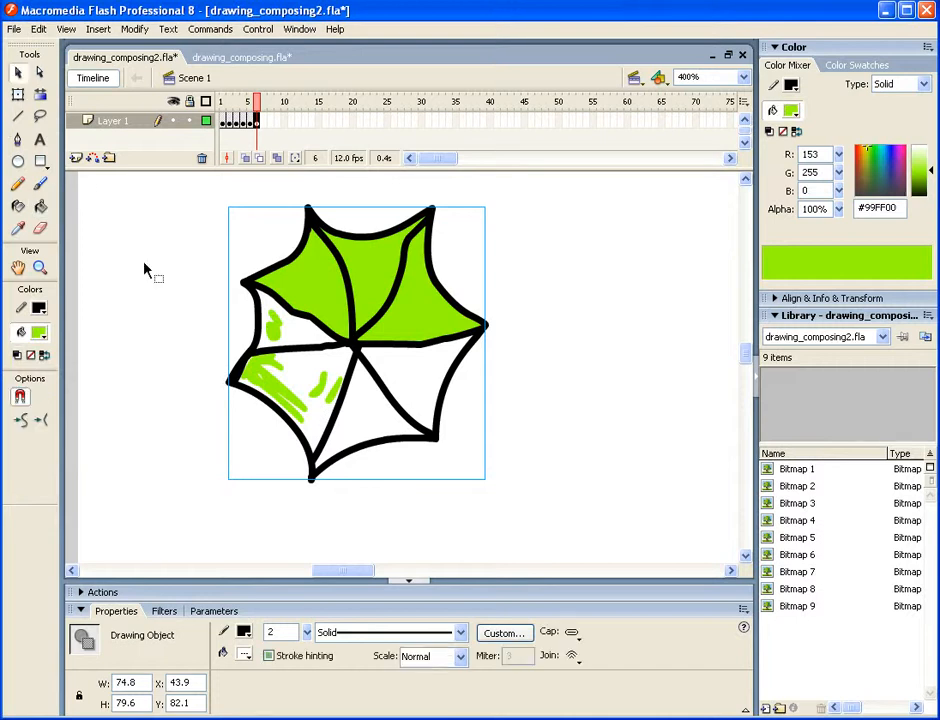
left_click(220, 297)
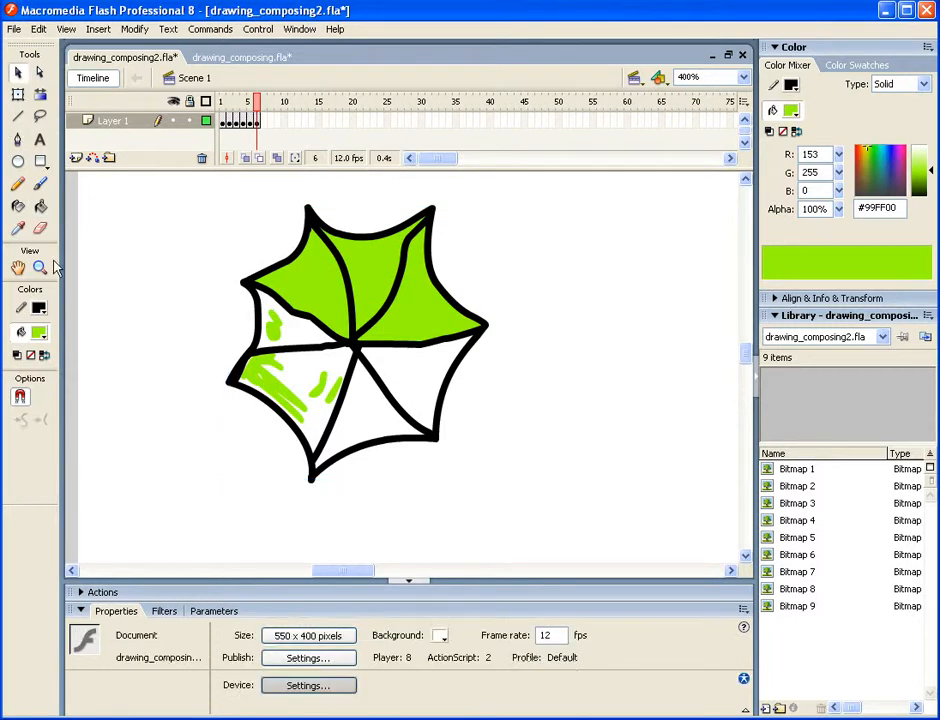
- Fill the umbrella's remaining left and lower panels with dark teal #003333 using the Paint Bucket
left_click(40, 206)
left_click(39, 332)
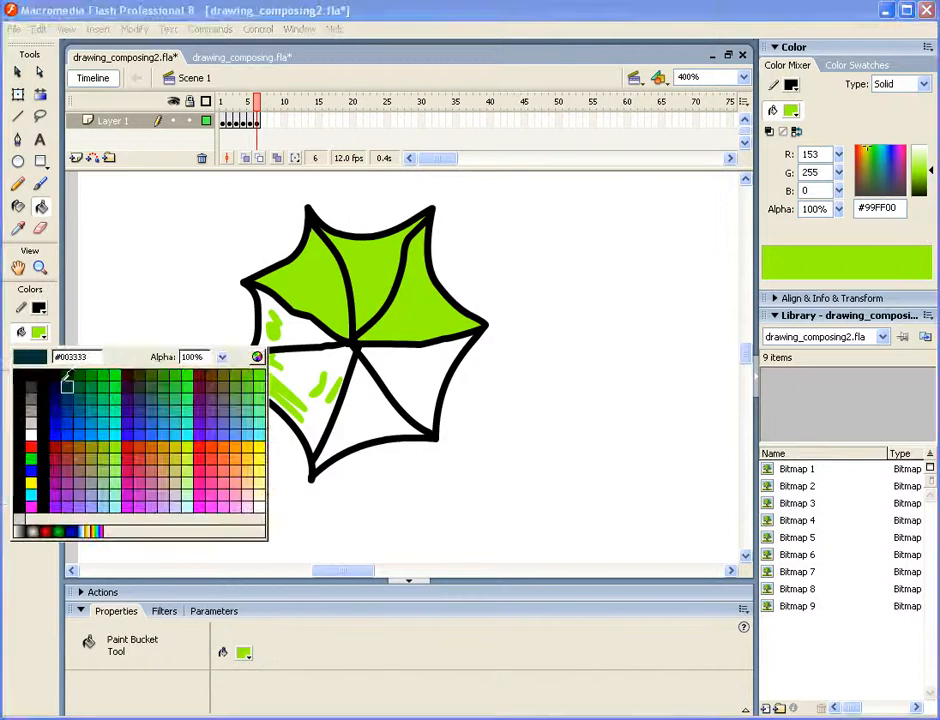
left_click(84, 397)
left_click(320, 369)
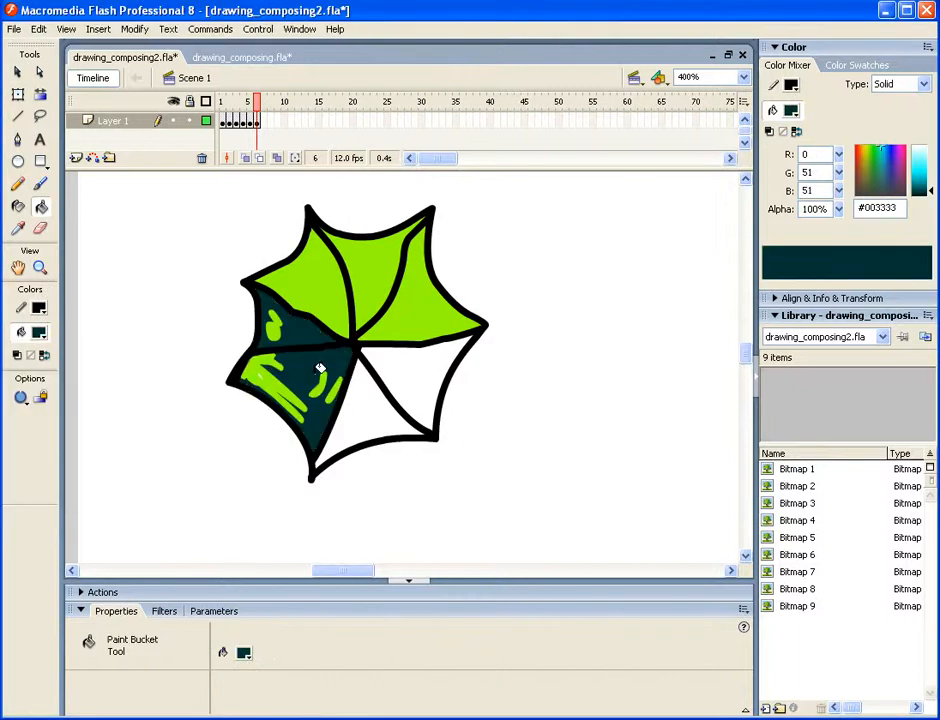
left_click(368, 398)
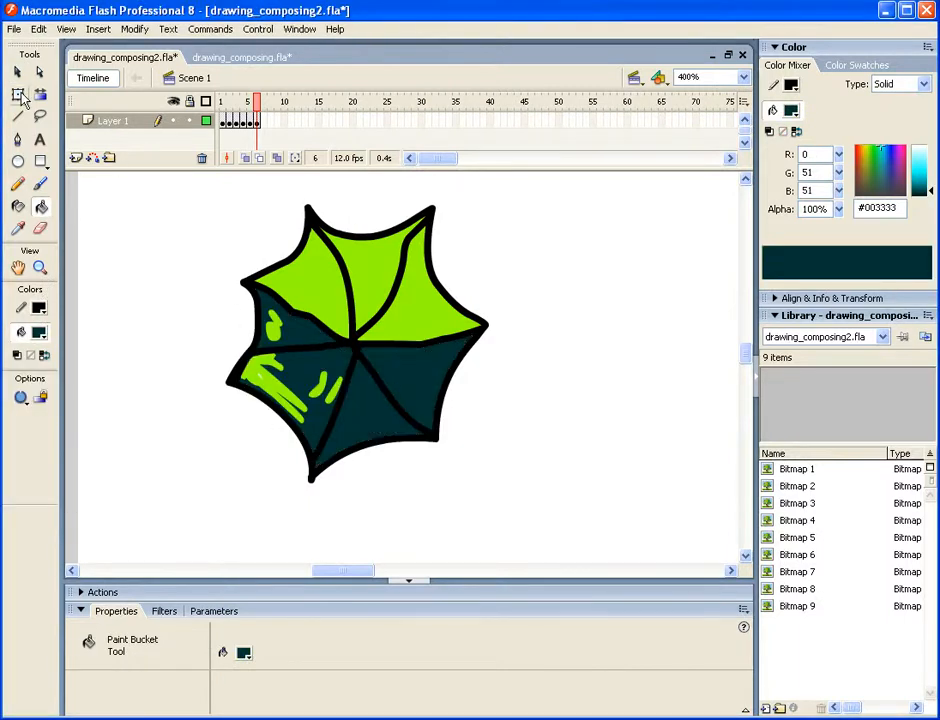
- Set the brush mode to Paint Selection, enter the umbrella drawing object, and select the teal fill of its two lower-right panels
left_click(40, 184)
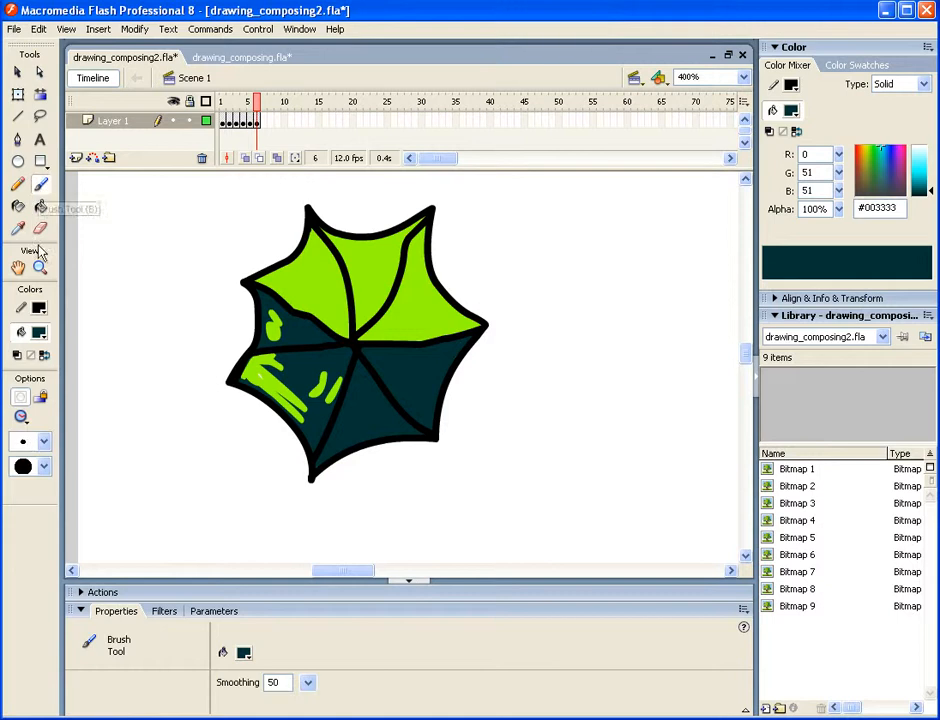
left_click(21, 416)
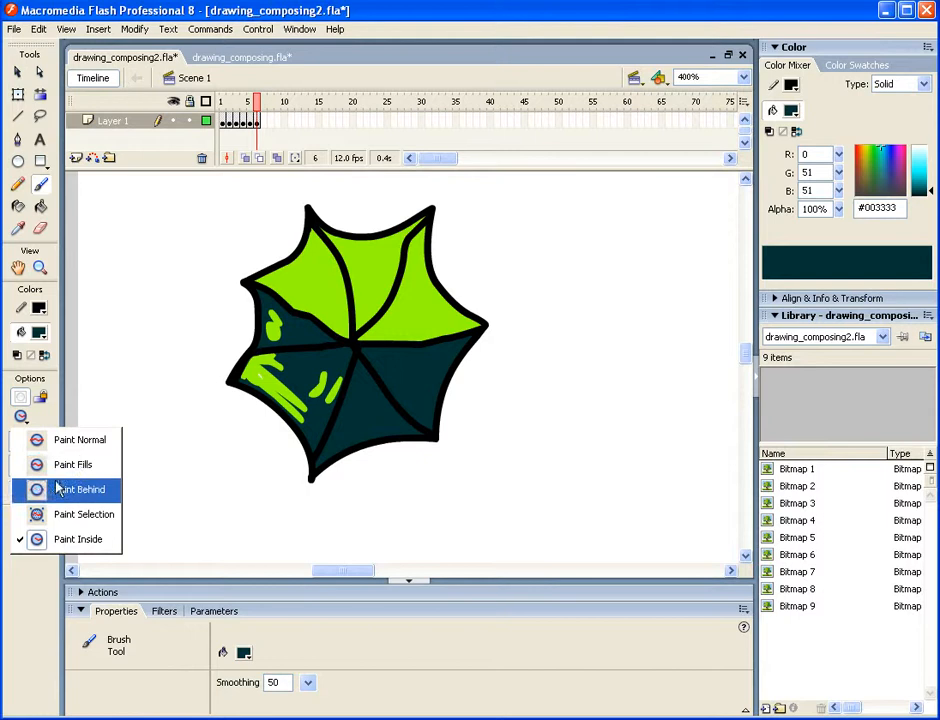
left_click(59, 514)
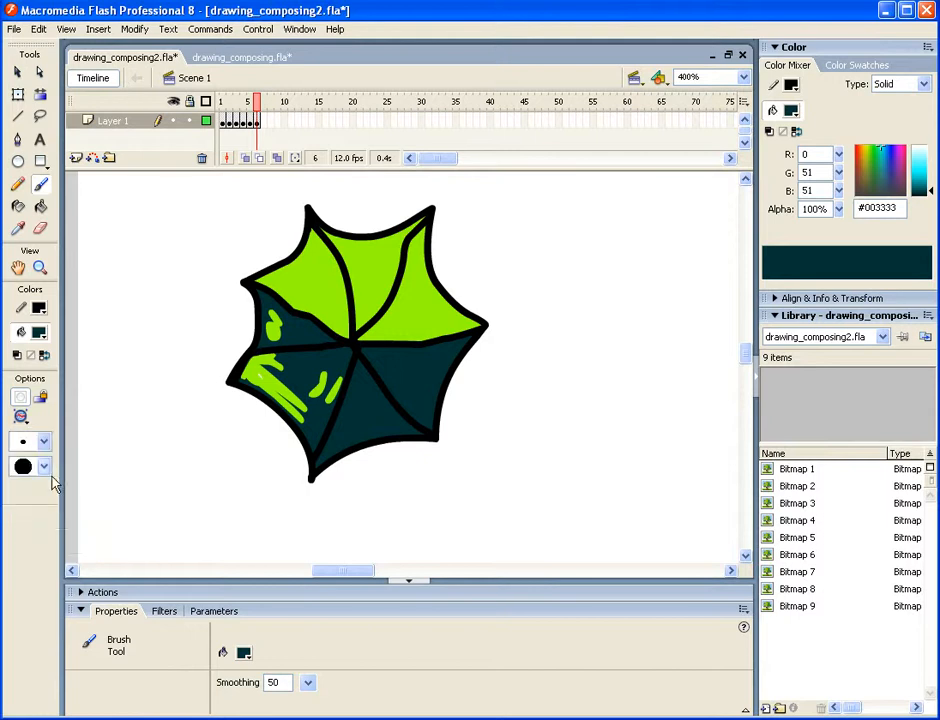
left_click(17, 72)
left_click(360, 395)
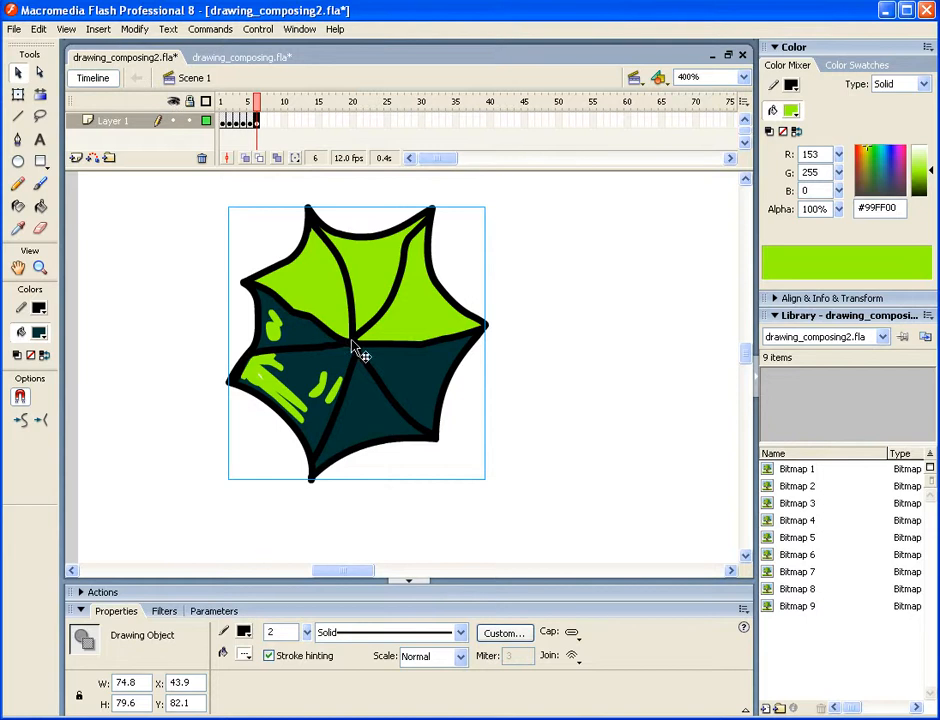
double_click(362, 395)
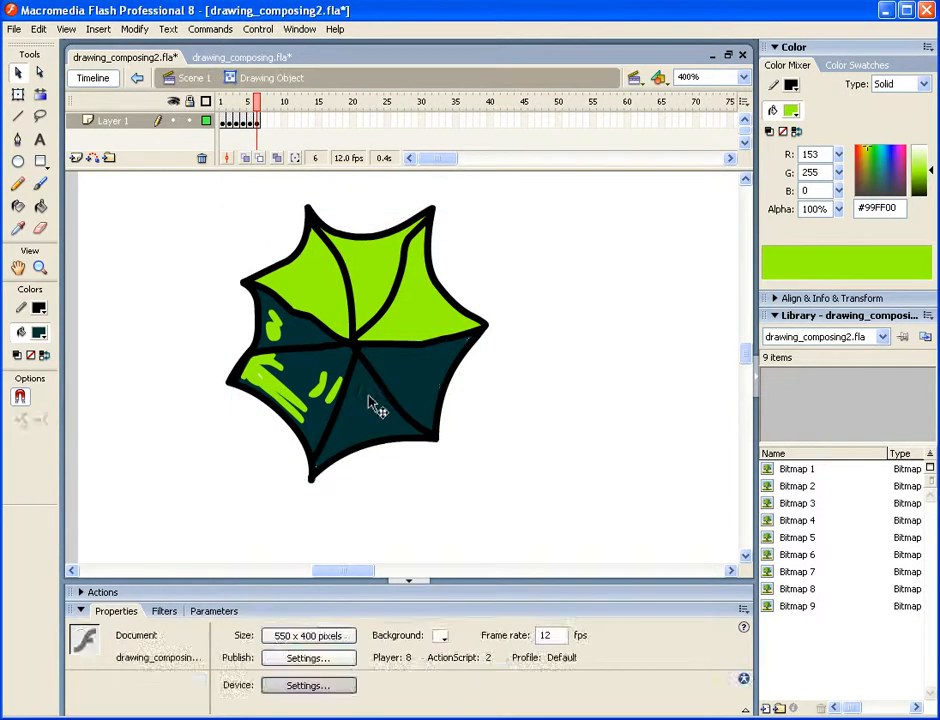
left_click(355, 402)
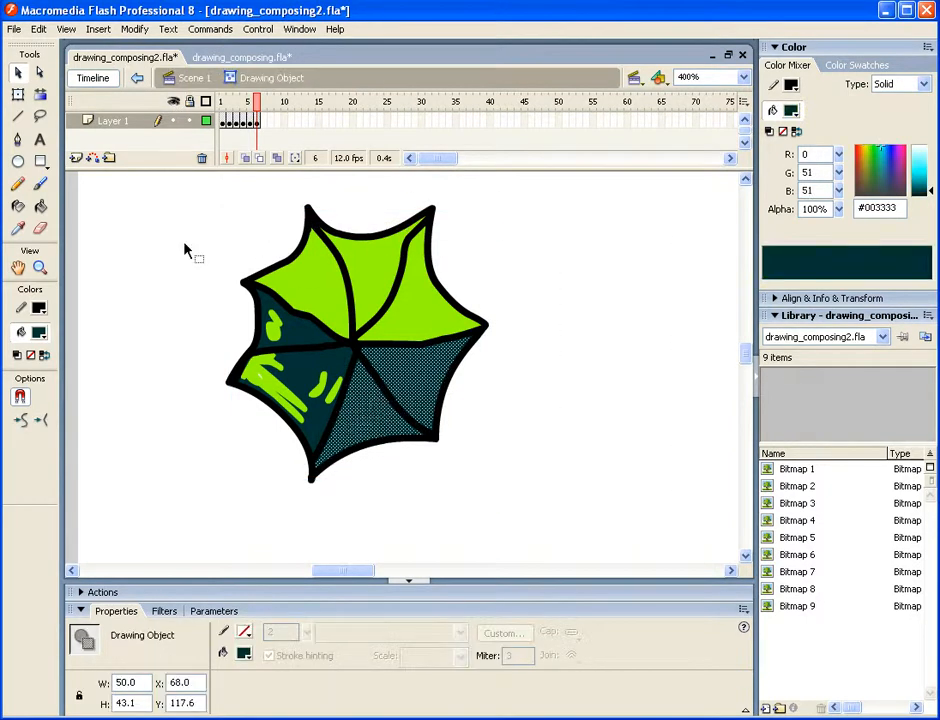
- Paint golden-orange brush strokes over the umbrella's bottom panel within the selected fill
left_click(40, 184)
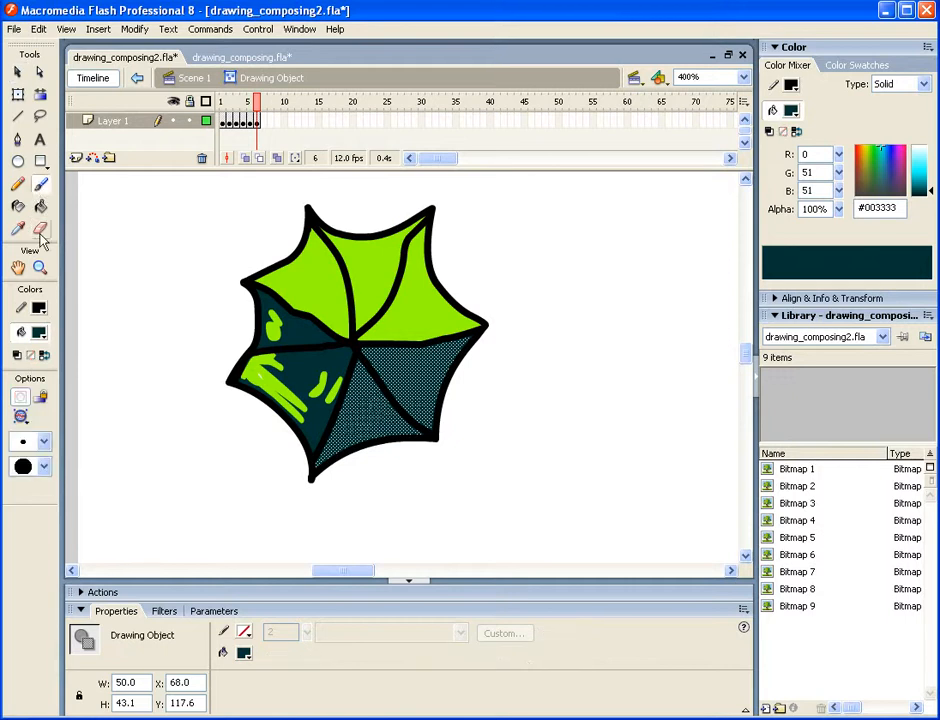
left_click(39, 333)
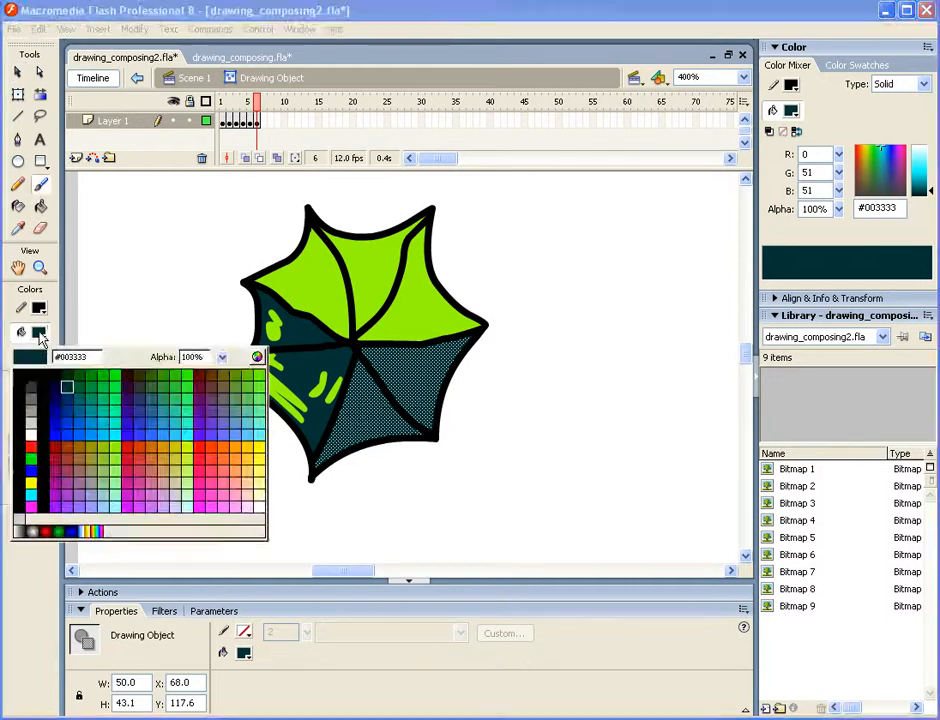
left_click(163, 447)
mouse_move(361, 405)
left_mouse_down()
mouse_move(361, 381)
mouse_move(343, 387)
mouse_move(357, 360)
mouse_move(380, 390)
mouse_move(338, 446)
mouse_move(386, 433)
left_mouse_up()
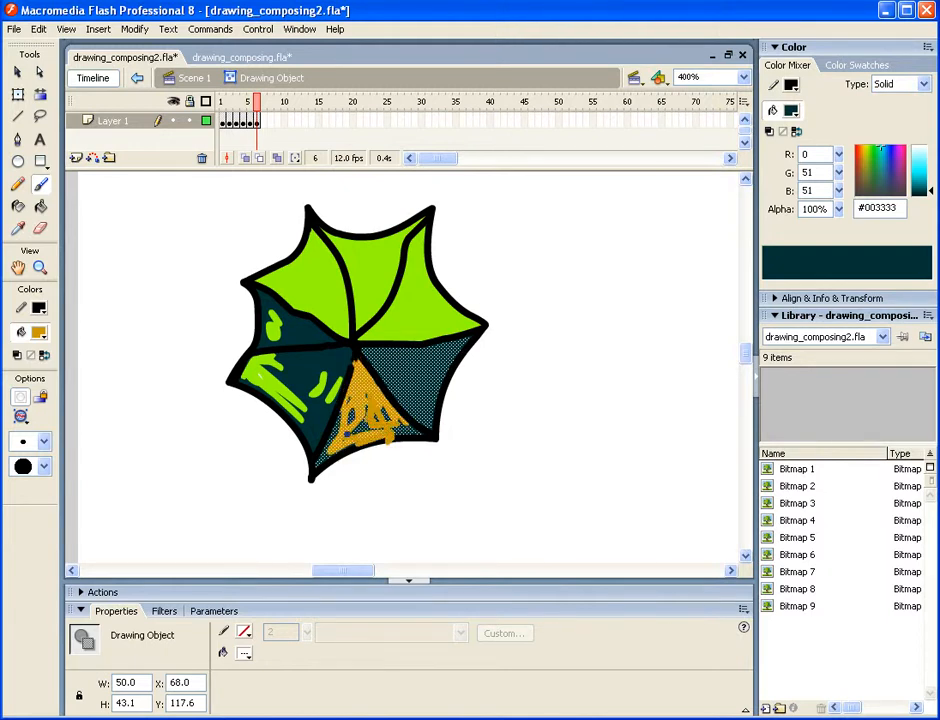
- Switch to a larger, horizontal oval brush and paint over most of the teal left in the umbrella's bottom panel
left_click(43, 466)
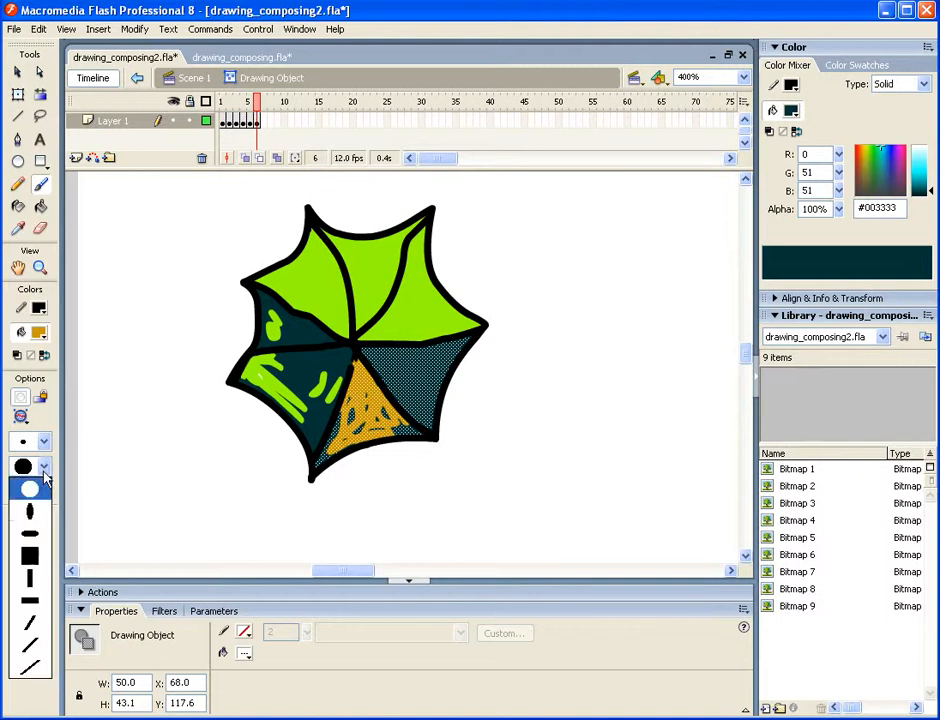
left_click(38, 537)
left_click(43, 441)
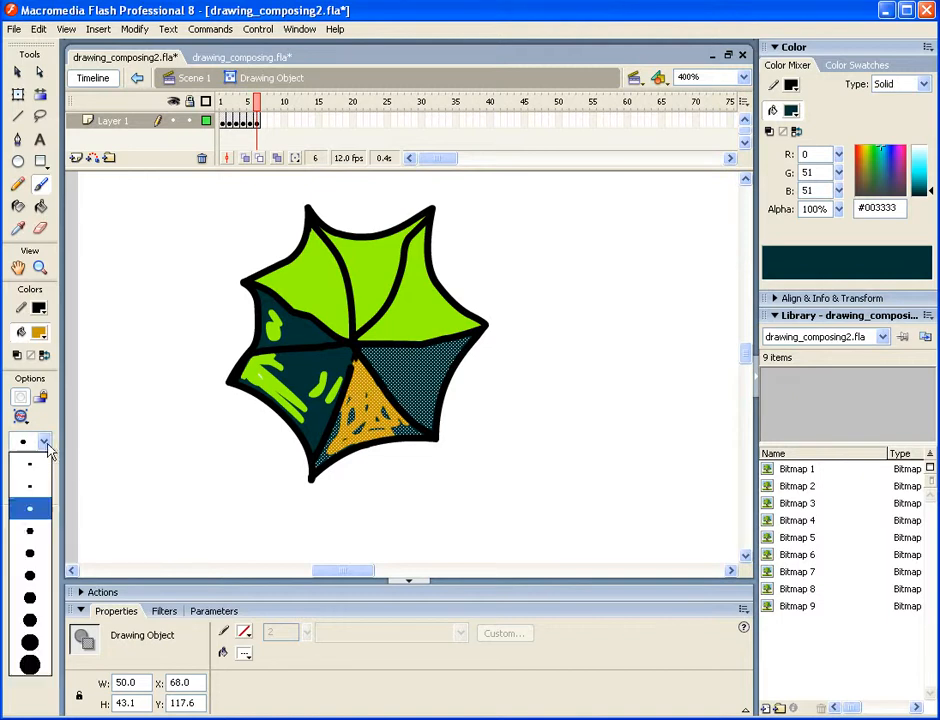
left_click(33, 577)
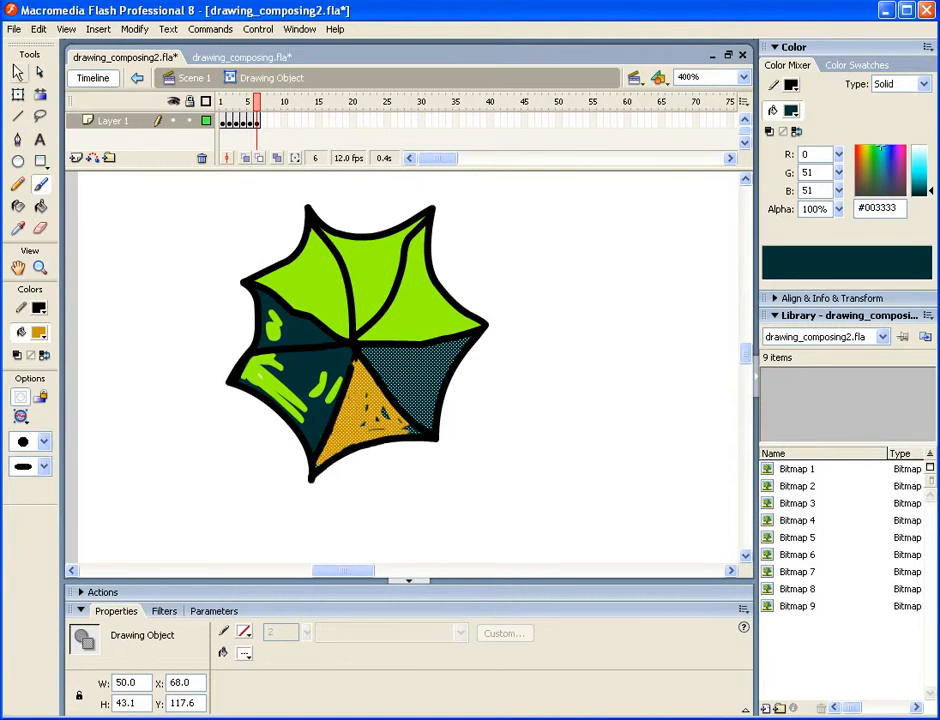
left_click(17, 72)
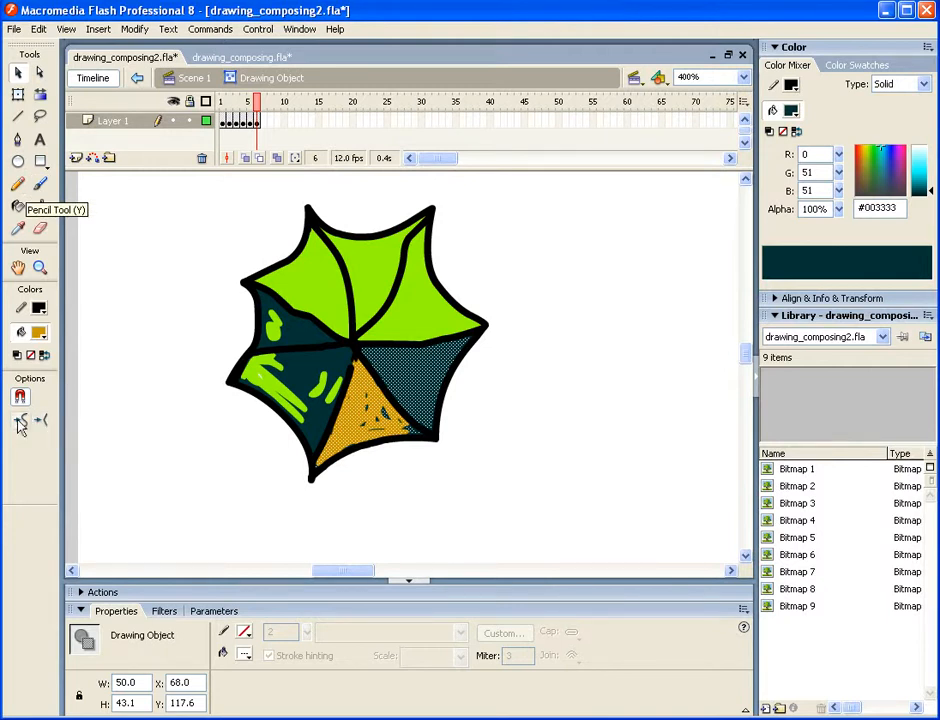
- Set the stage zoom to 100% and bring the umbrella drawing and reference photo into view together
left_click(743, 77)
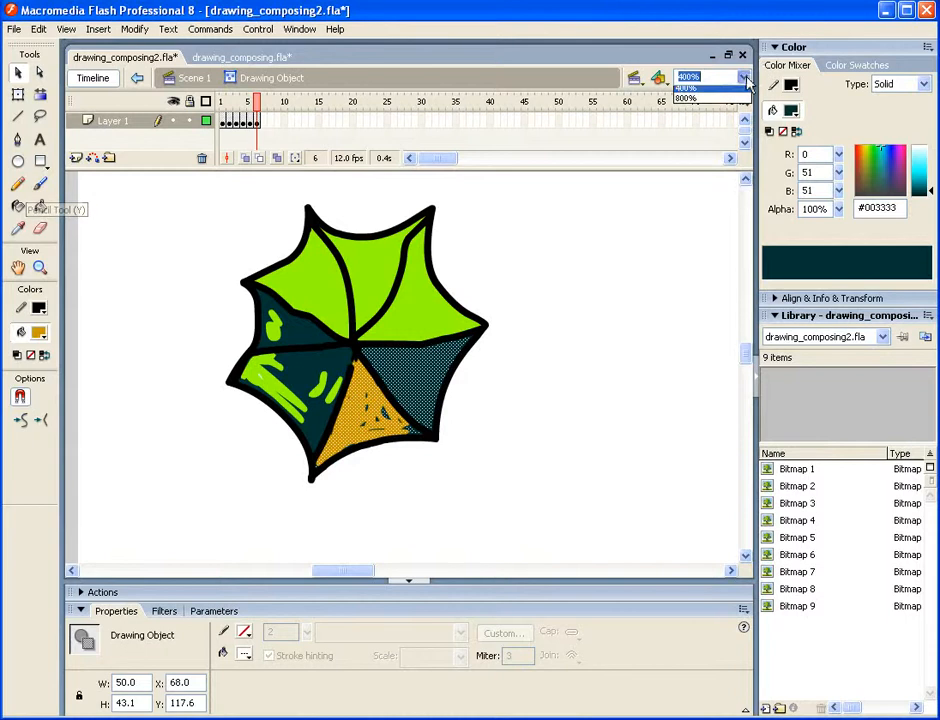
left_click(688, 143)
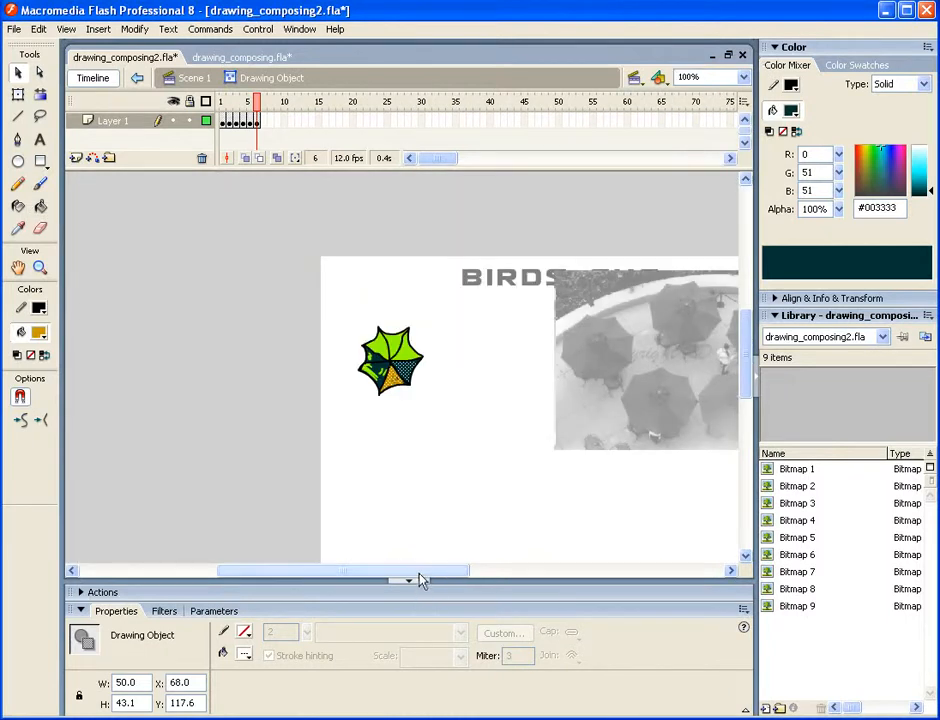
left_click_drag(420, 578, 485, 582)
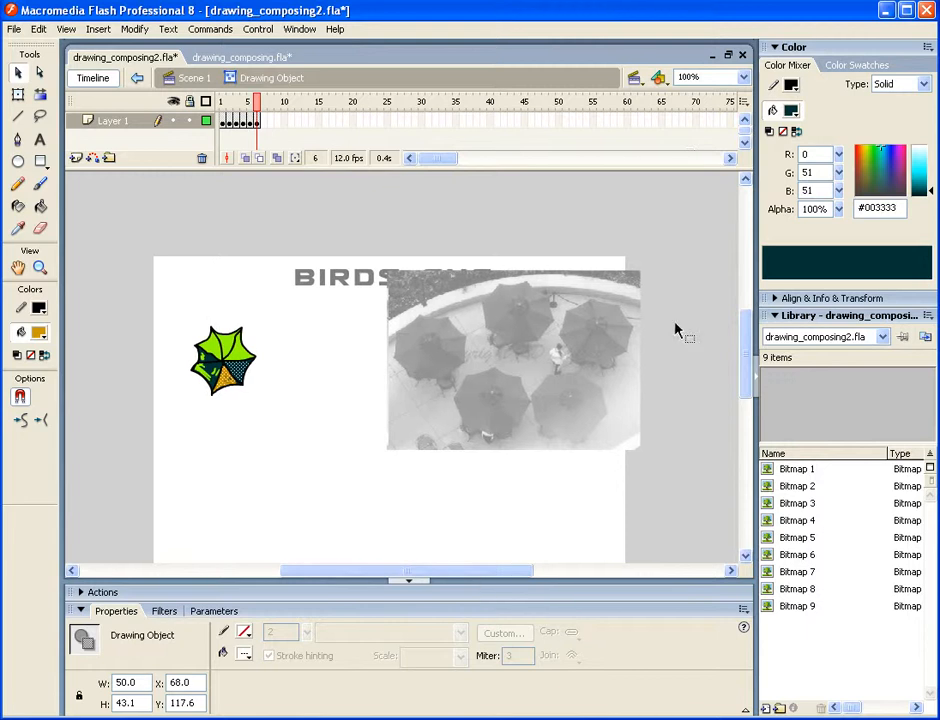
left_click_drag(743, 352, 745, 371)
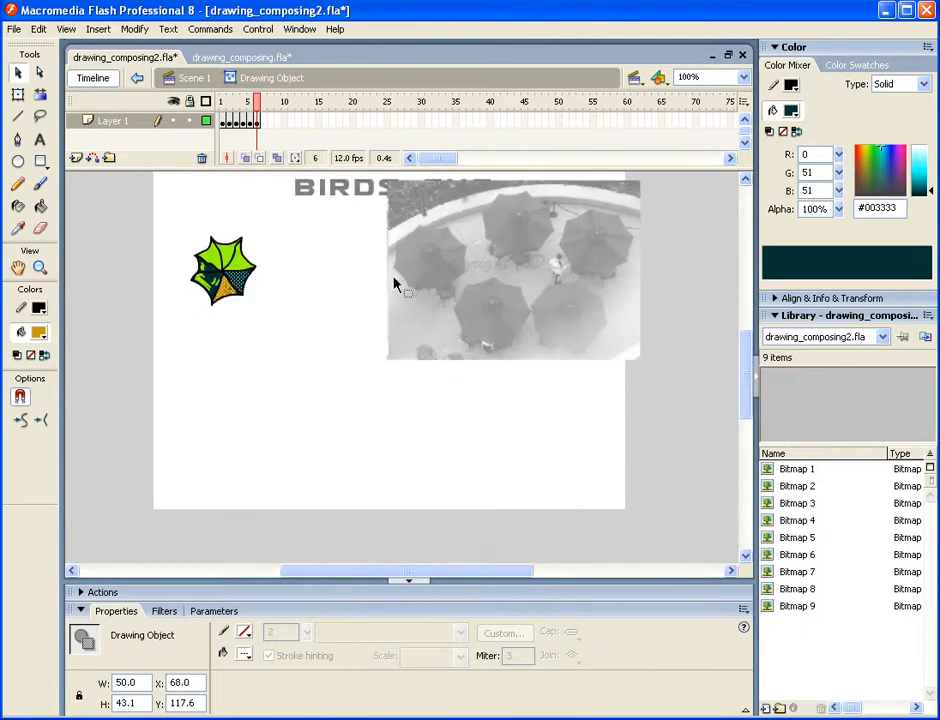